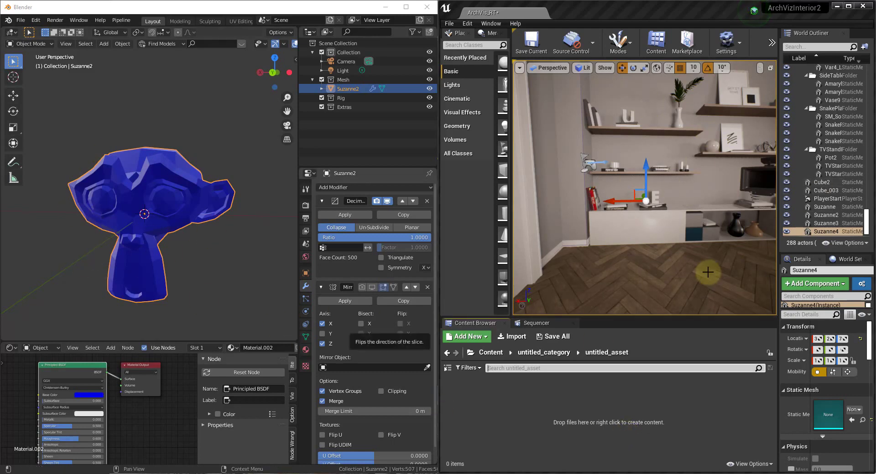
# Step: Send the Suzanne2 mesh from Blender to Unreal and place the imported asset in the room in front of the shelves
pyautogui.click(536, 368)
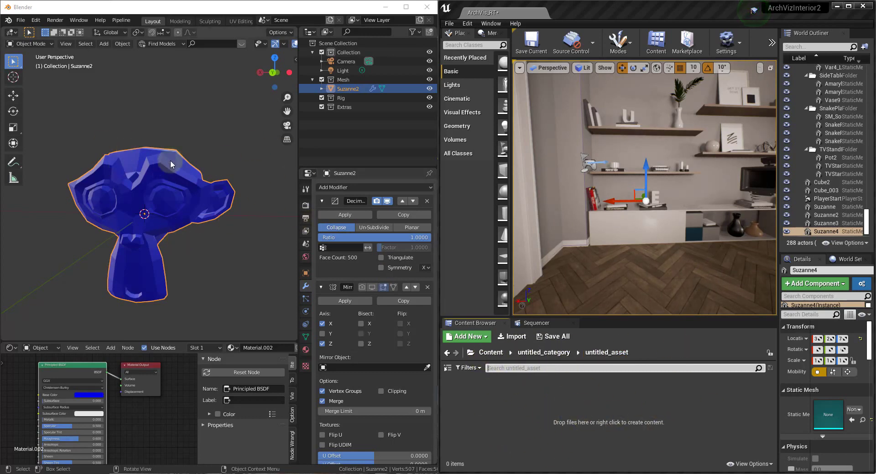
pyautogui.click(120, 21)
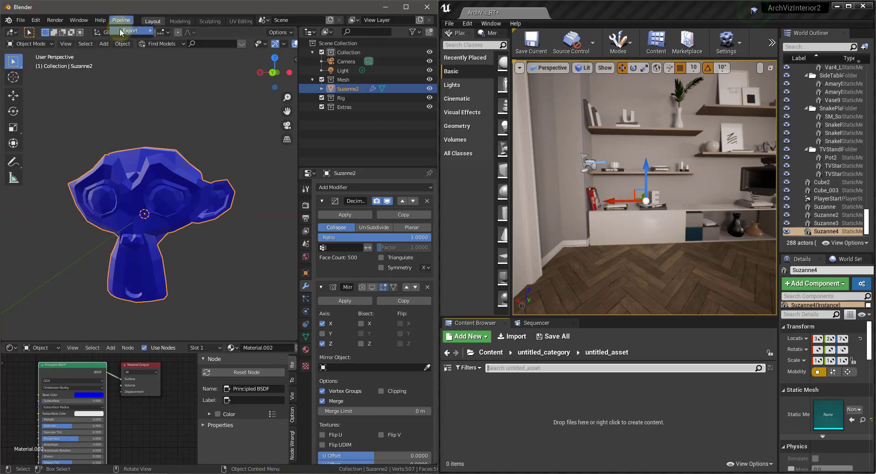
pyautogui.moveTo(135, 31)
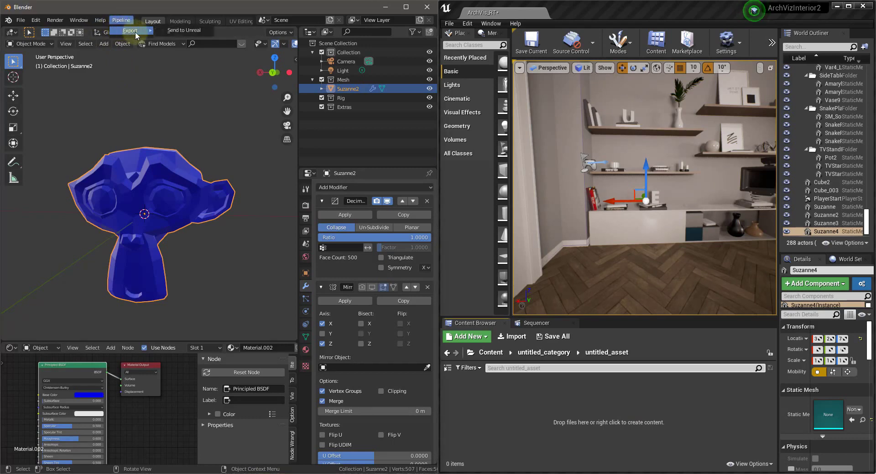
pyautogui.click(180, 31)
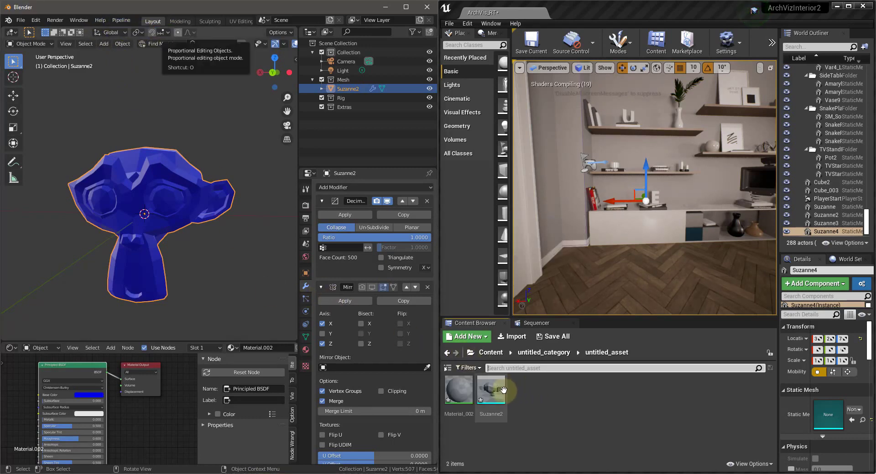
pyautogui.moveTo(491, 390); pyautogui.dragTo(620, 137)
pyautogui.moveTo(588, 183); pyautogui.dragTo(608, 182)
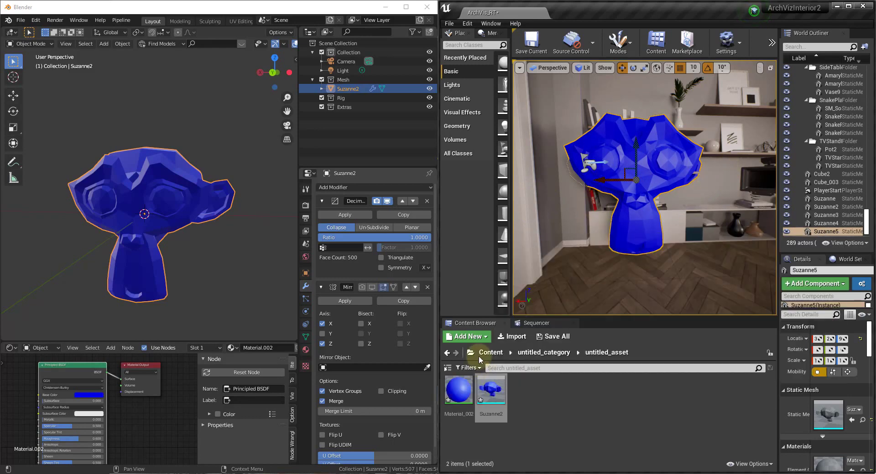
# Step: Search Unreal's whole Content folder for MAT
pyautogui.click(501, 355)
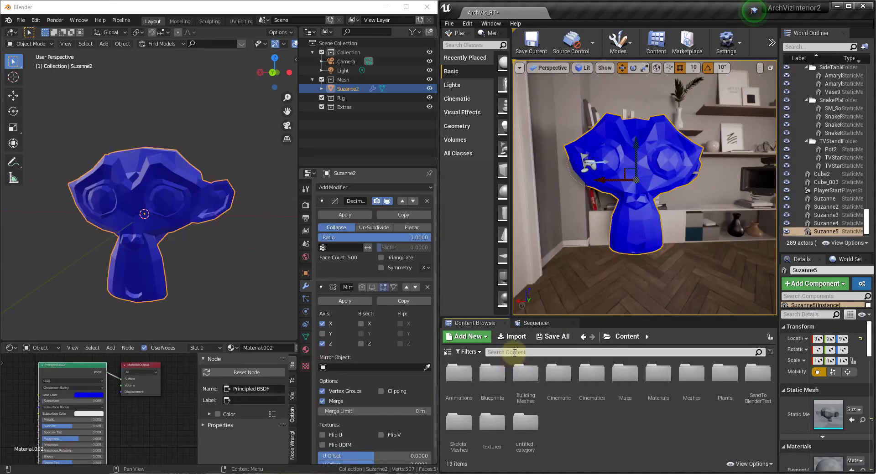
pyautogui.write('MATERAL')
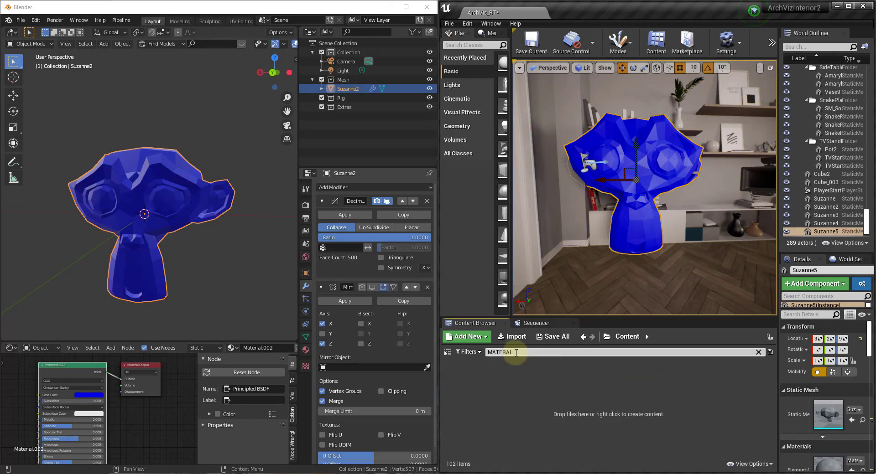
pyautogui.press('BackSpace')
pyautogui.press('BackSpace')
pyautogui.press('BackSpace')
pyautogui.press('BackSpace')
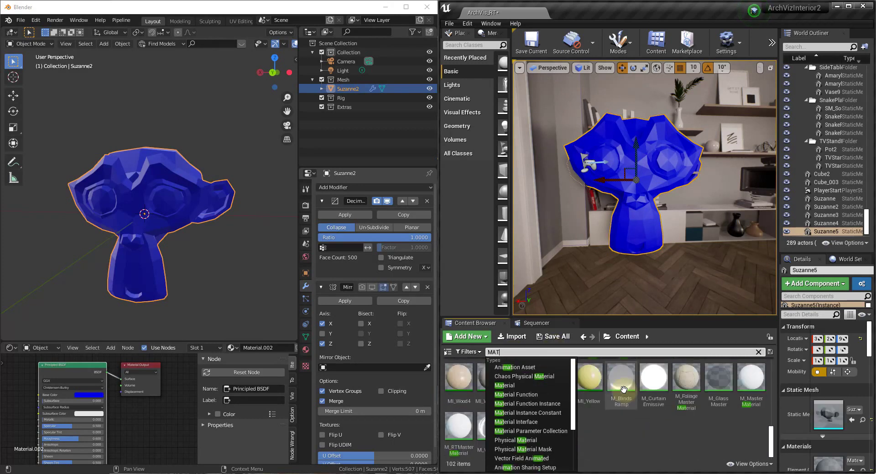
# Step: Apply the MI_WoodVeneer2 material to the placed Suzanne mesh and inspect it in the room
pyautogui.click(621, 381)
pyautogui.moveTo(557, 375); pyautogui.dragTo(659, 236)
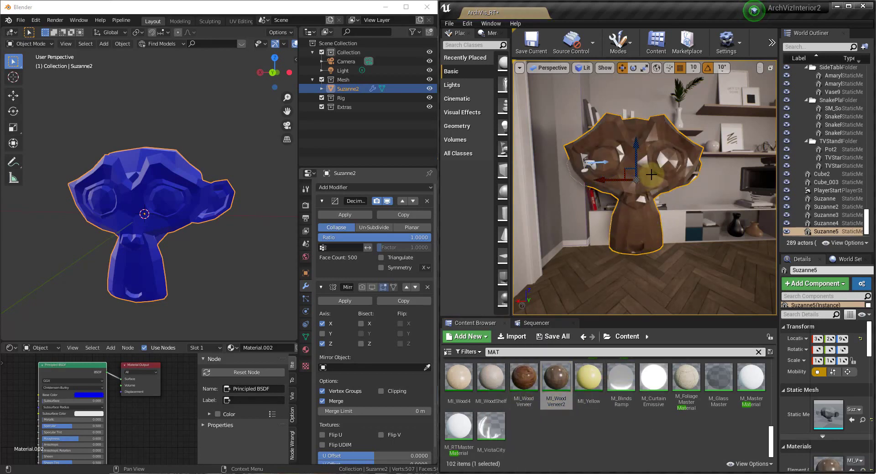
pyautogui.scroll(5, 625, 220)
pyautogui.scroll(-5, 625, 220)
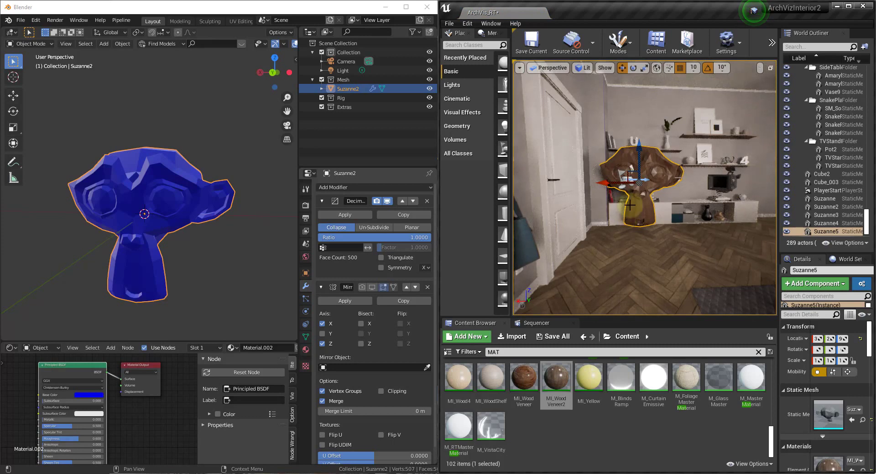
pyautogui.scroll(5, 629, 205)
pyautogui.scroll(-5, 629, 200)
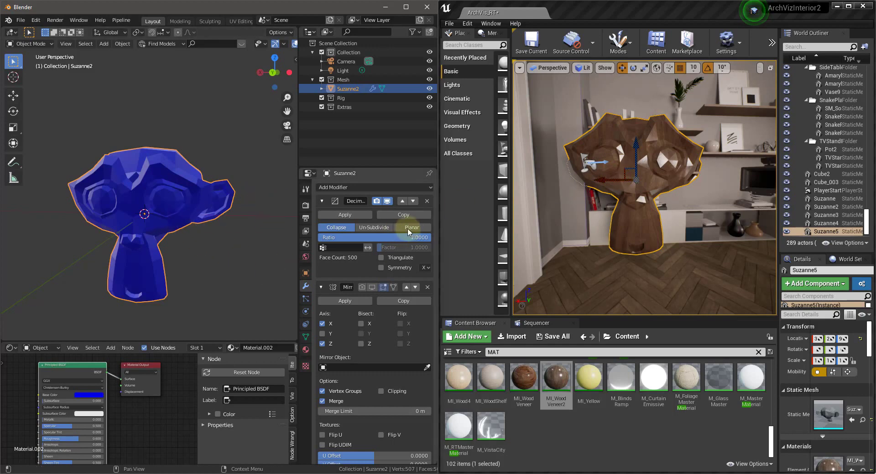
# Step: Set Suzanne2's Decimate ratio to 0.2480 in Blender and send the mesh to Unreal again
pyautogui.moveTo(352, 237); pyautogui.dragTo(296, 236)
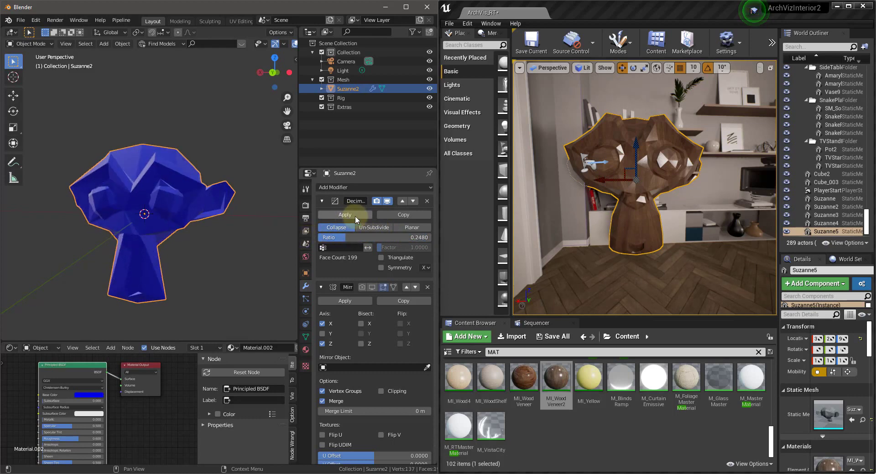
pyautogui.click(121, 20)
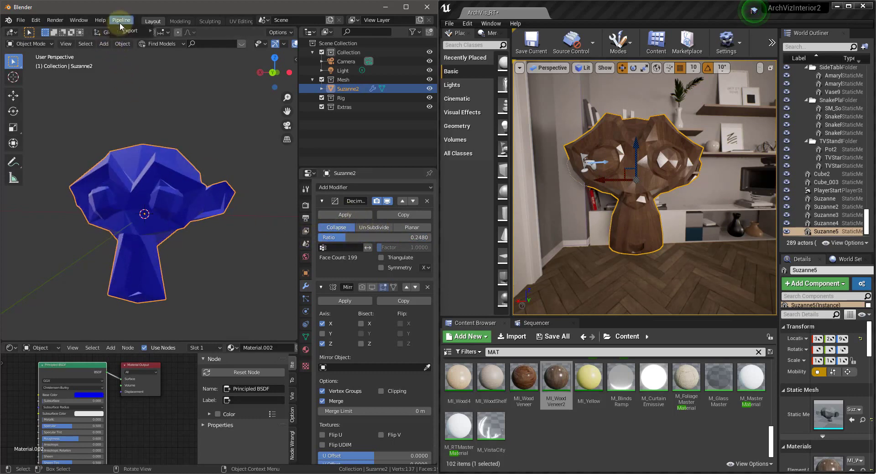
pyautogui.moveTo(137, 30)
pyautogui.click(169, 30)
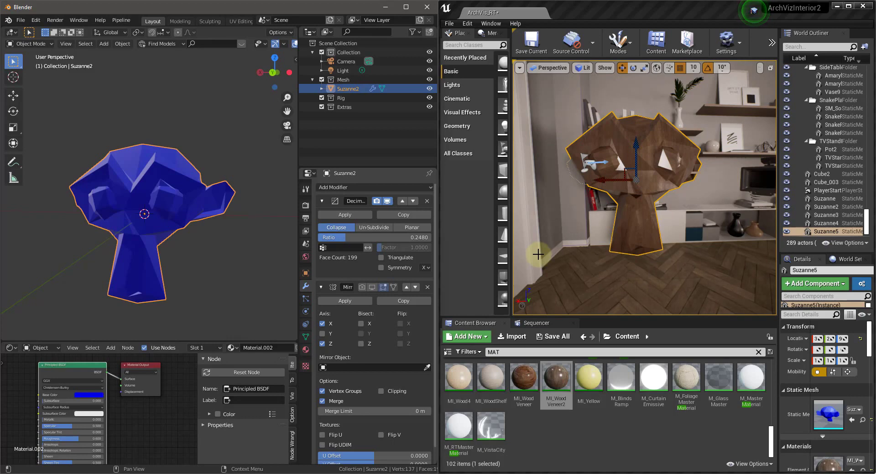
# Step: Switch to the Chrome window with the Epic Games Store and show the EpicGames/BlenderTools GitHub repository
pyautogui.hotkey('alt', 'Tab')
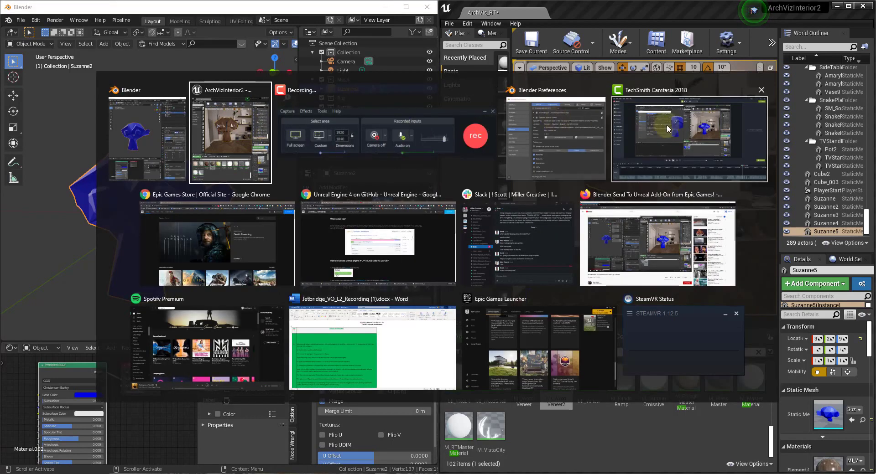
pyautogui.click(205, 228)
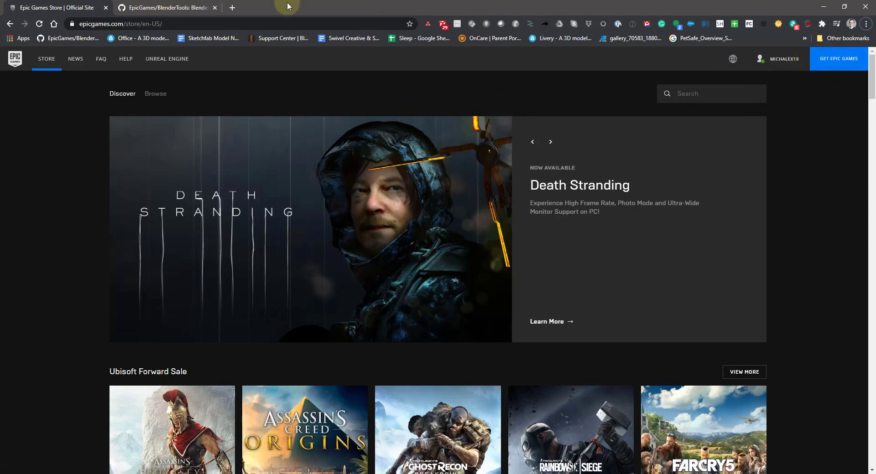
pyautogui.click(171, 12)
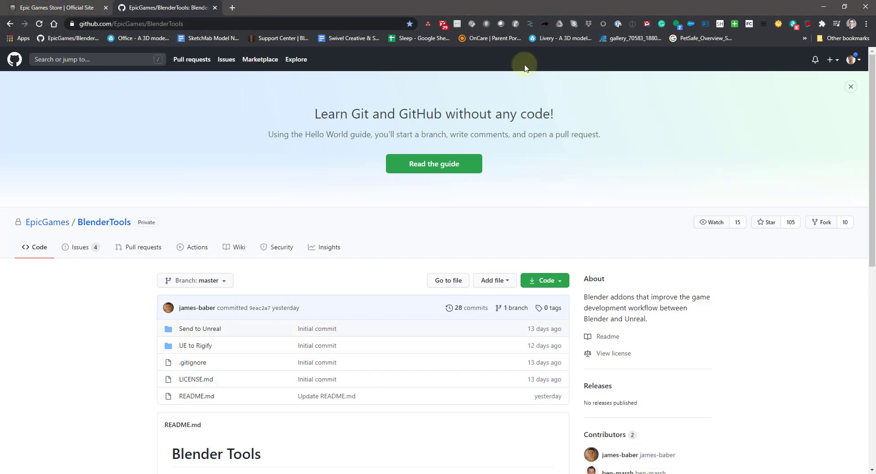
# Step: Open the Epic Games account's connections and check the linked accounts for GitHub
pyautogui.click(77, 9)
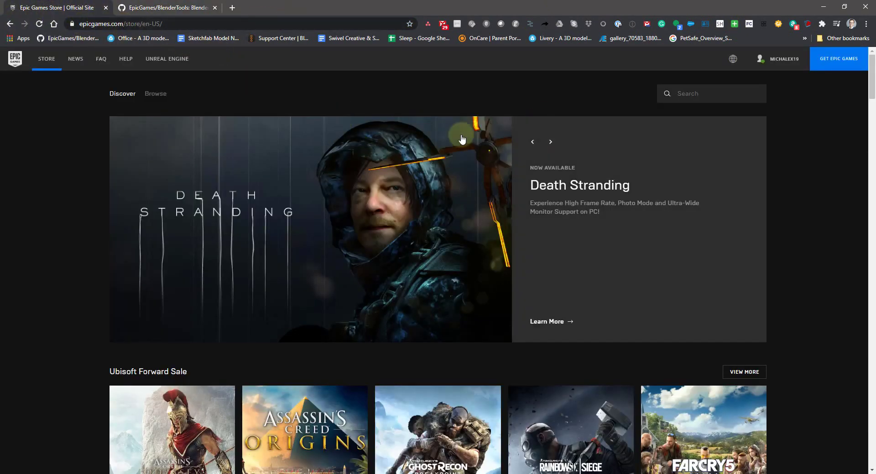
pyautogui.moveTo(785, 61)
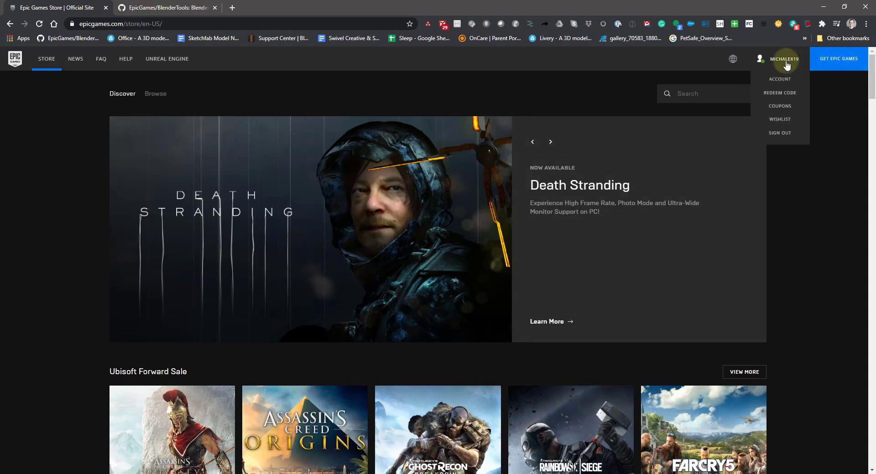
pyautogui.click(786, 80)
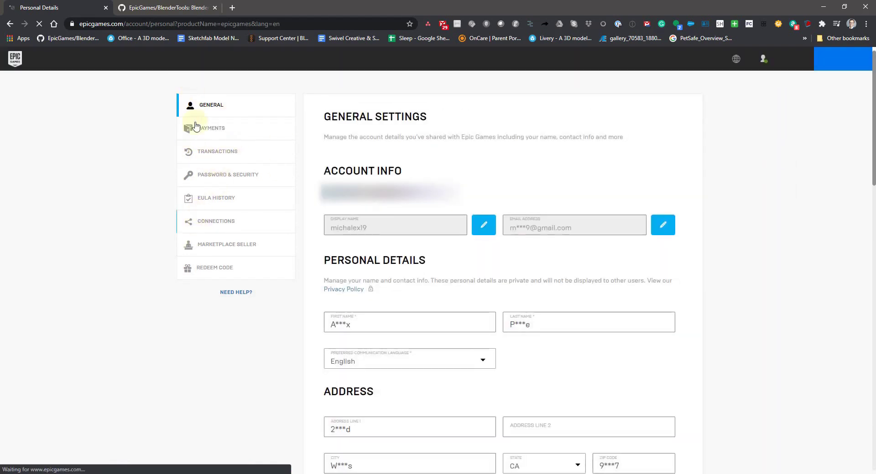
pyautogui.click(208, 224)
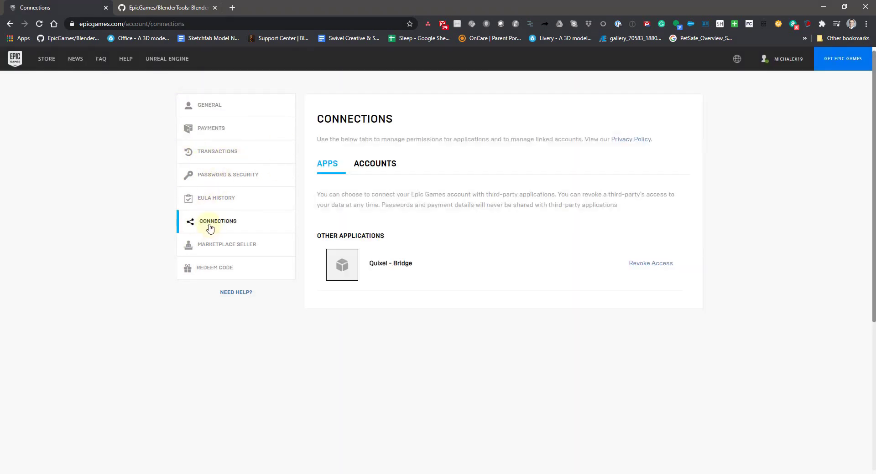
pyautogui.click(381, 173)
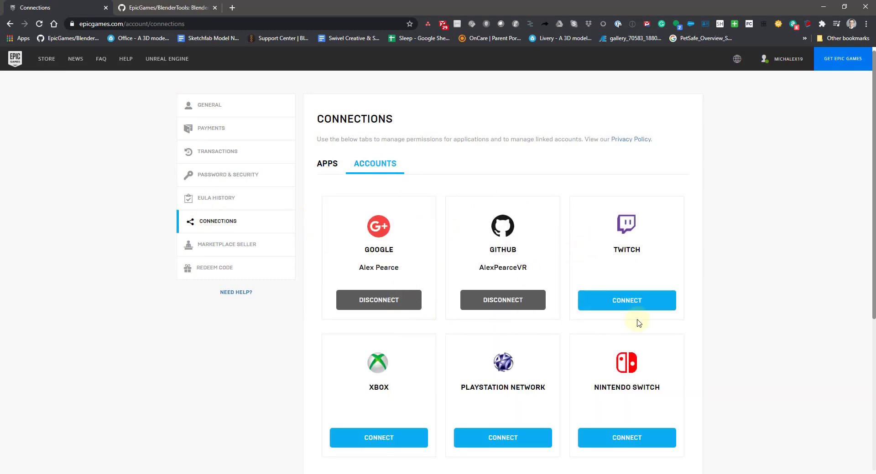
pyautogui.scroll(-1, 569, 356)
pyautogui.scroll(1, 568, 345)
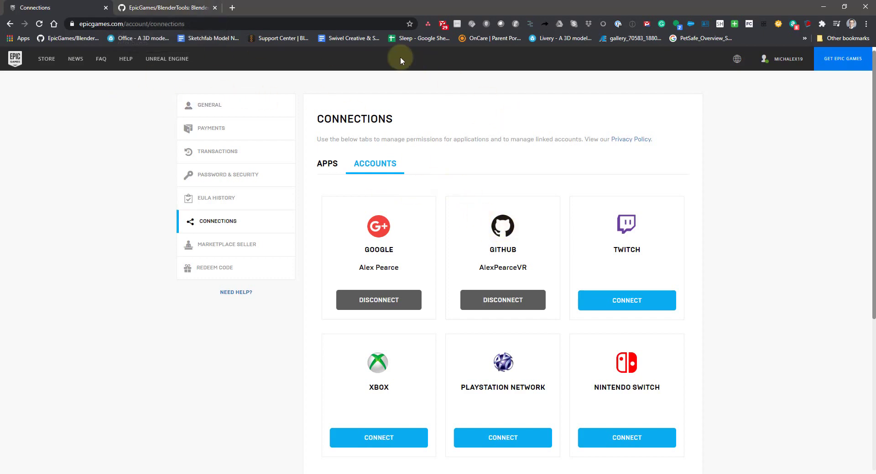
# Step: Return to the EpicGames/BlenderTools repository and open the Send to Unreal download listed in its README
pyautogui.click(175, 8)
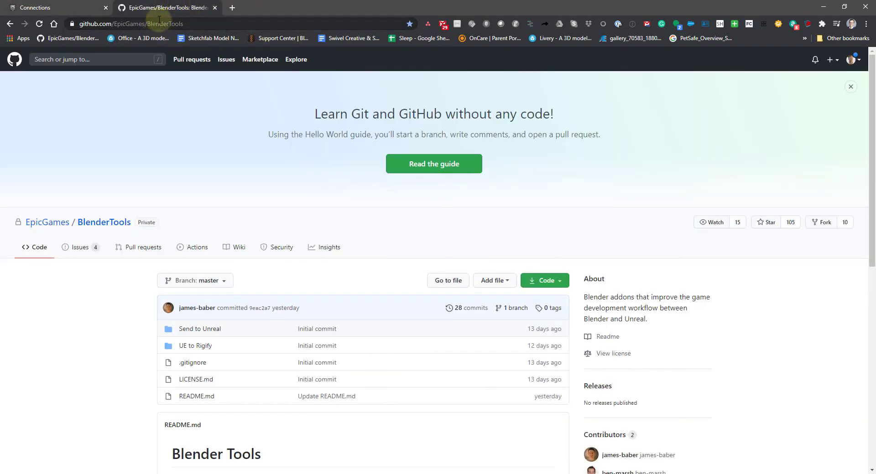
pyautogui.click(123, 24)
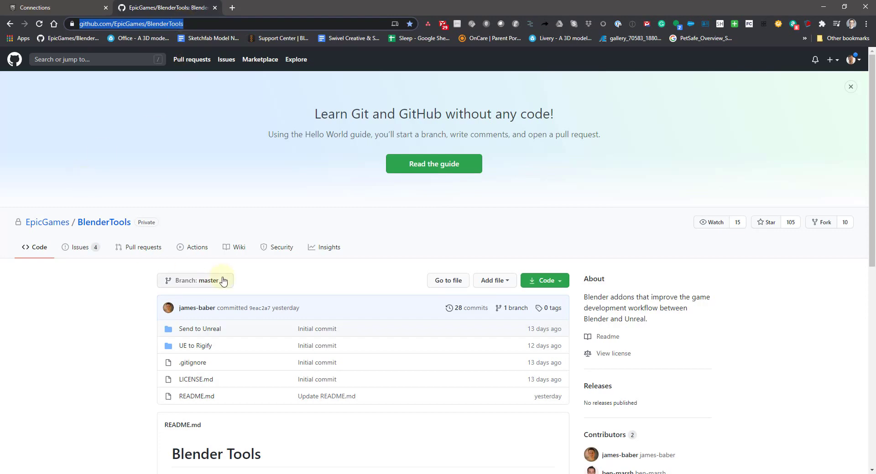
pyautogui.scroll(-3, 225, 280)
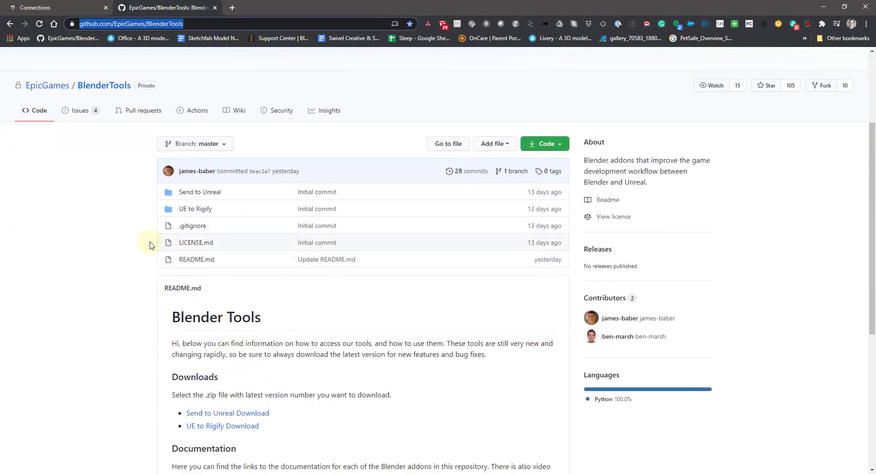
pyautogui.scroll(-4, 141, 290)
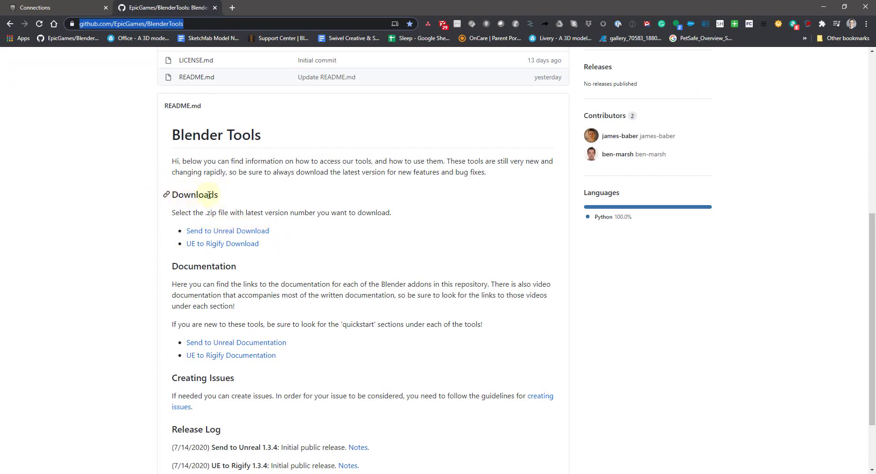
pyautogui.scroll(2, 256, 146)
pyautogui.scroll(2, 561, 61)
pyautogui.scroll(-3, 578, 145)
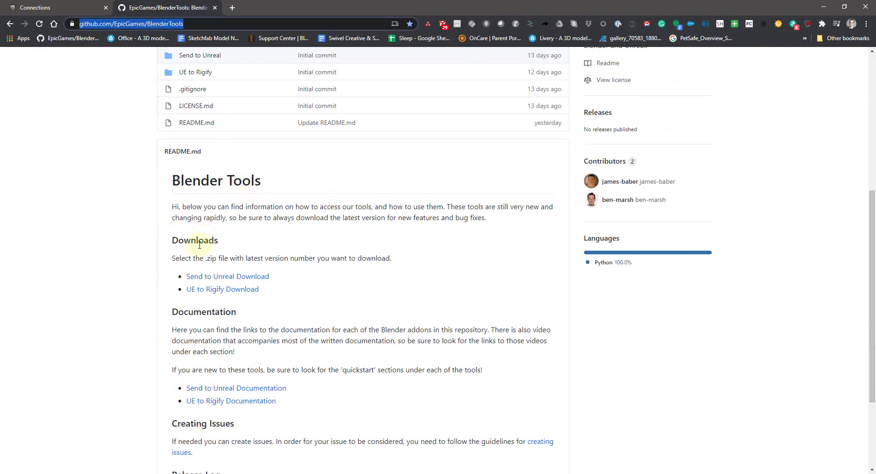
pyautogui.click(223, 277)
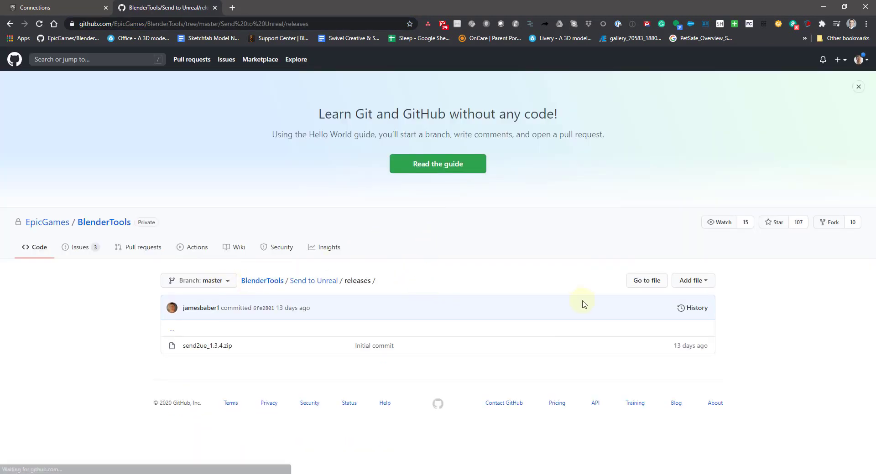
# Step: Open send2ue_1.3.4.zip in the releases folder and try to download it
pyautogui.click(712, 286)
pyautogui.click(782, 283)
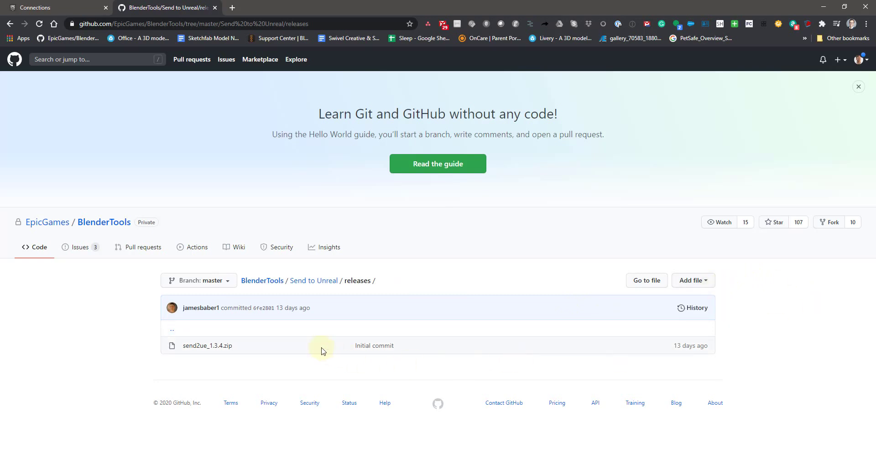
pyautogui.click(223, 346)
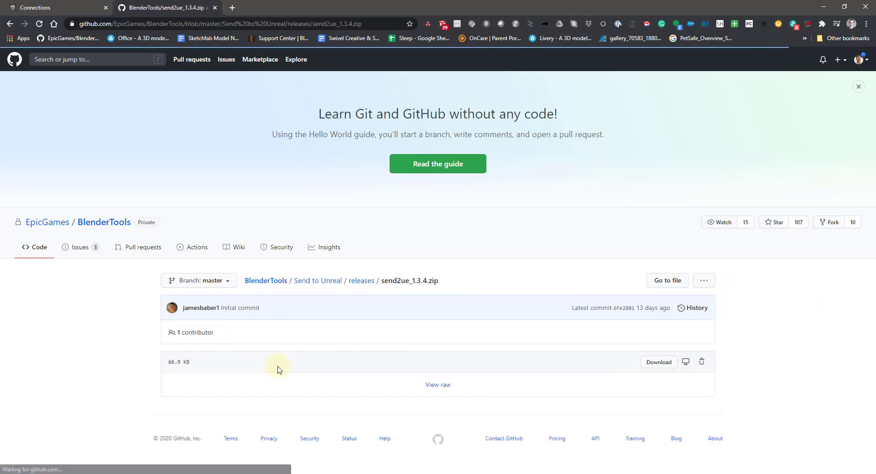
pyautogui.click(658, 362)
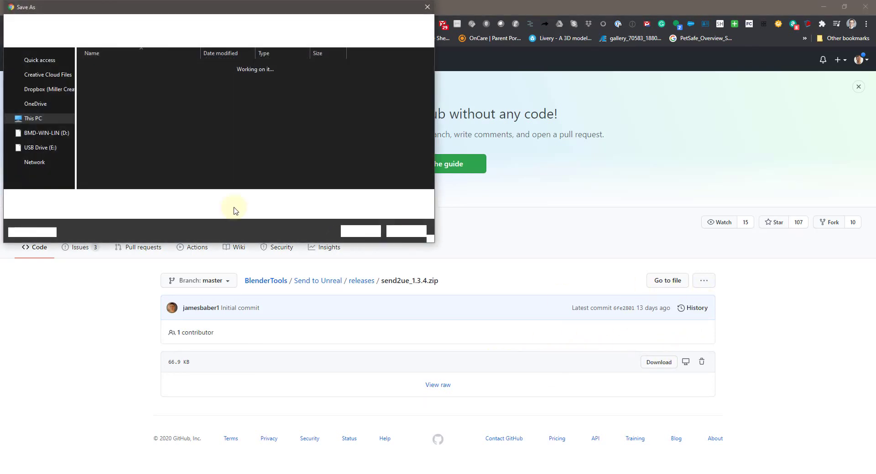
pyautogui.click(403, 234)
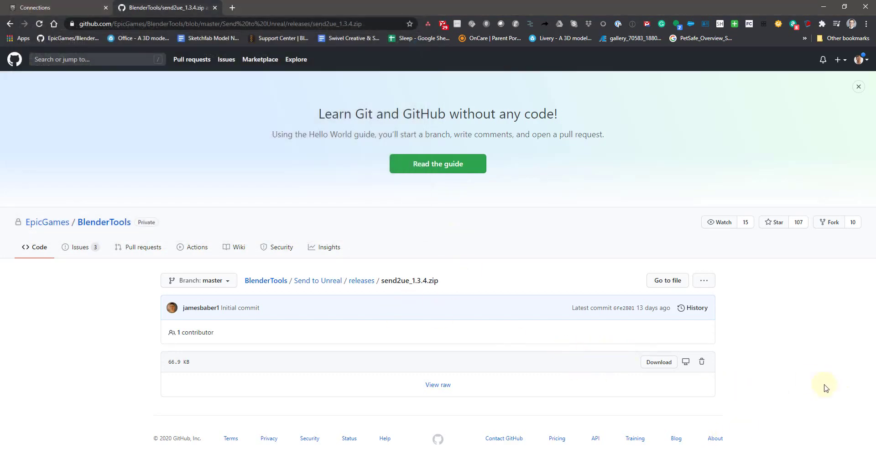
# Step: Switch to Blender, maximize its window, and open the Preferences showing the Send to Unreal add-on
pyautogui.hotkey('alt', 'Tab')
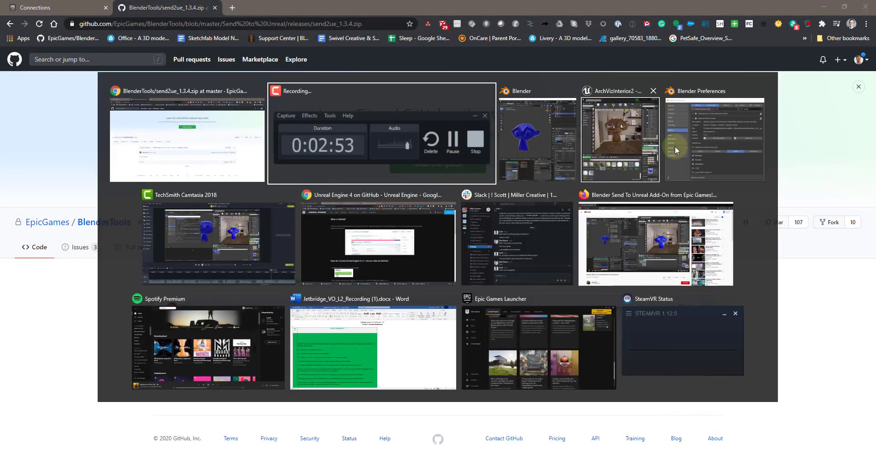
pyautogui.click(537, 136)
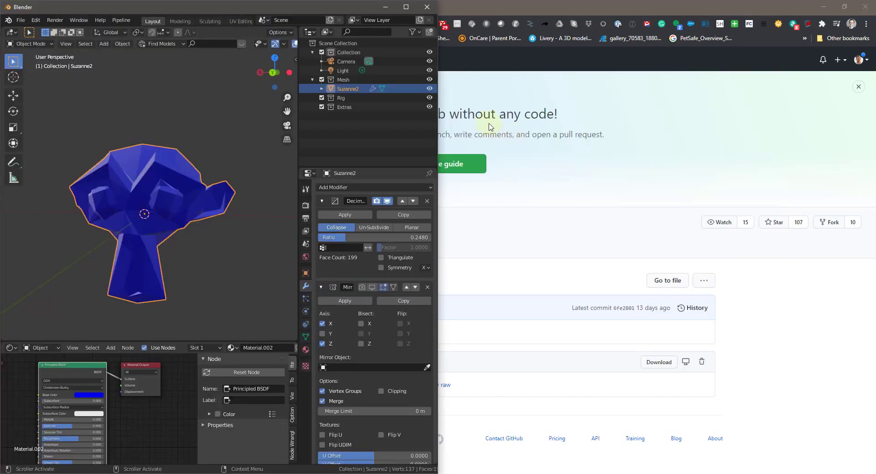
pyautogui.click(407, 7)
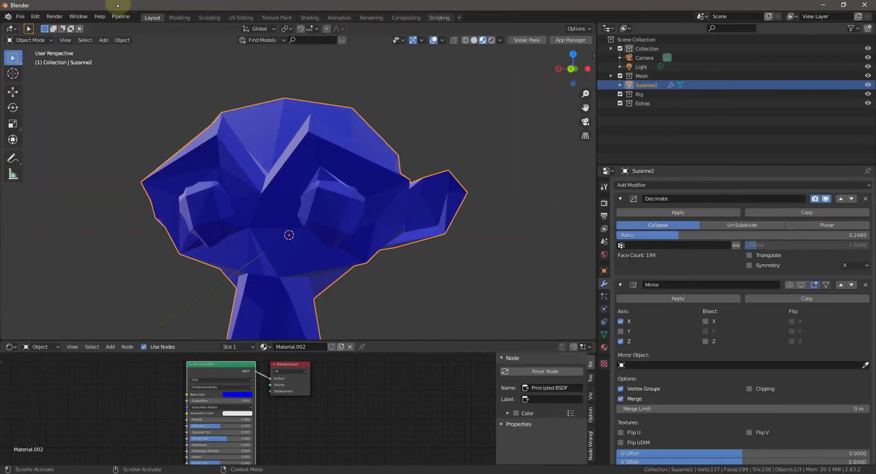
pyautogui.click(20, 17)
pyautogui.moveTo(35, 18)
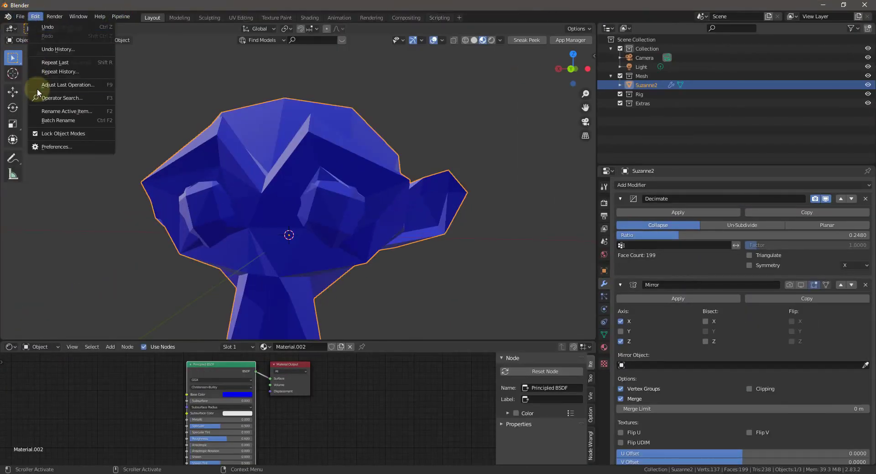
pyautogui.click(48, 147)
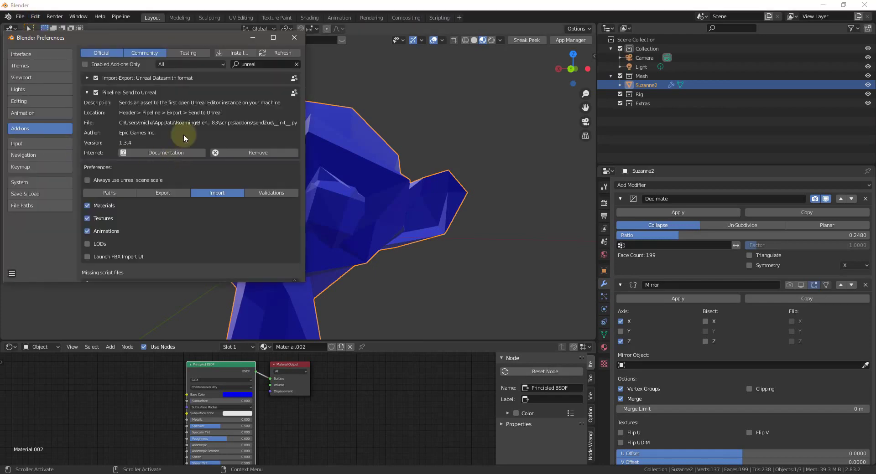
# Step: Locate send2ue_1.3.4.zip in the BlenderTools-master folder under 00_Blender Add-Ons for add-on installation, and close the file browser without installing
pyautogui.click(225, 53)
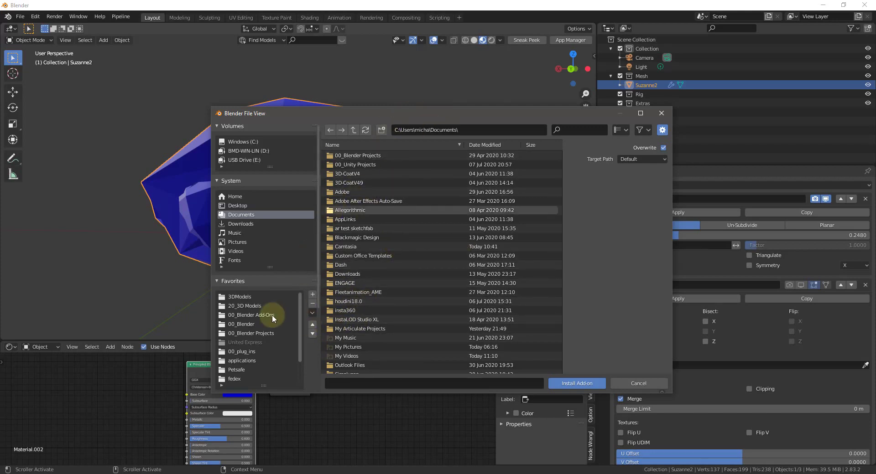
pyautogui.click(254, 316)
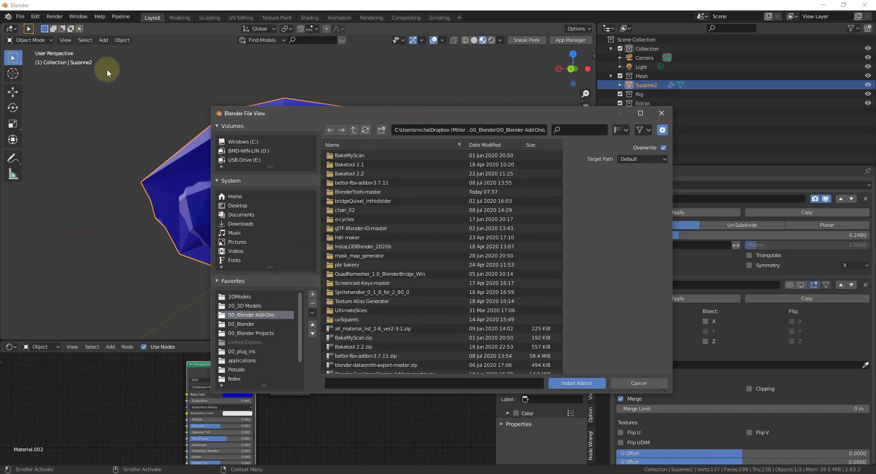
pyautogui.click(21, 16)
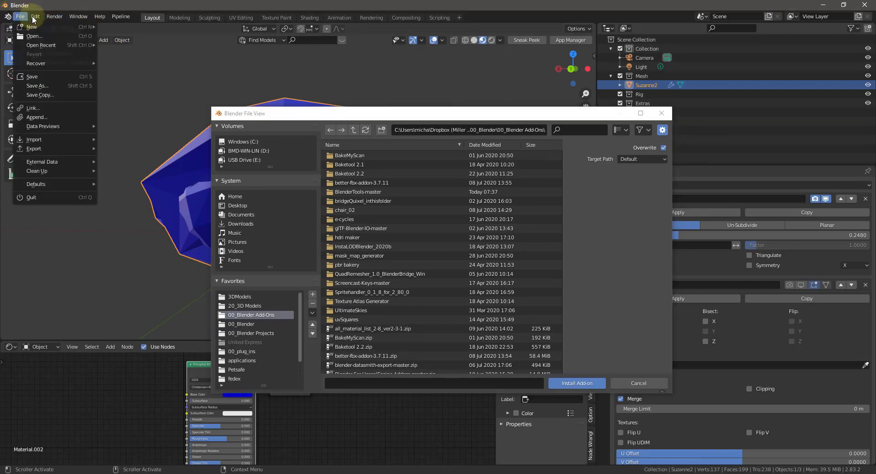
pyautogui.click(35, 17)
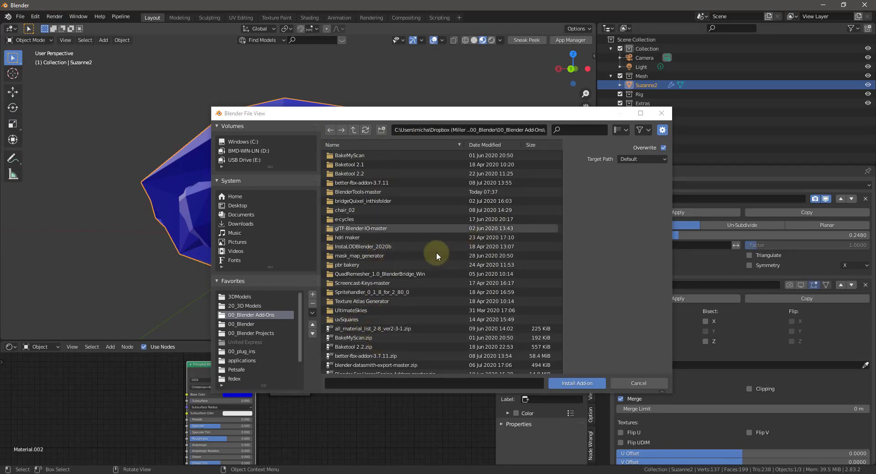
pyautogui.scroll(-2, 423, 277)
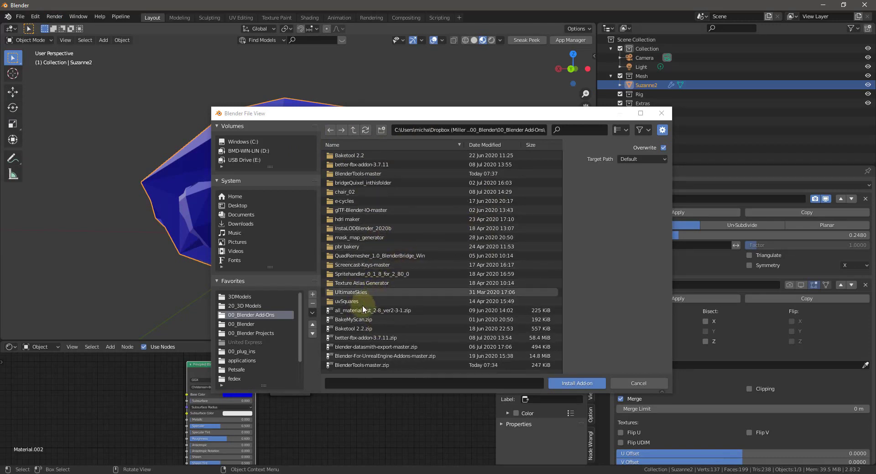
pyautogui.scroll(2, 361, 315)
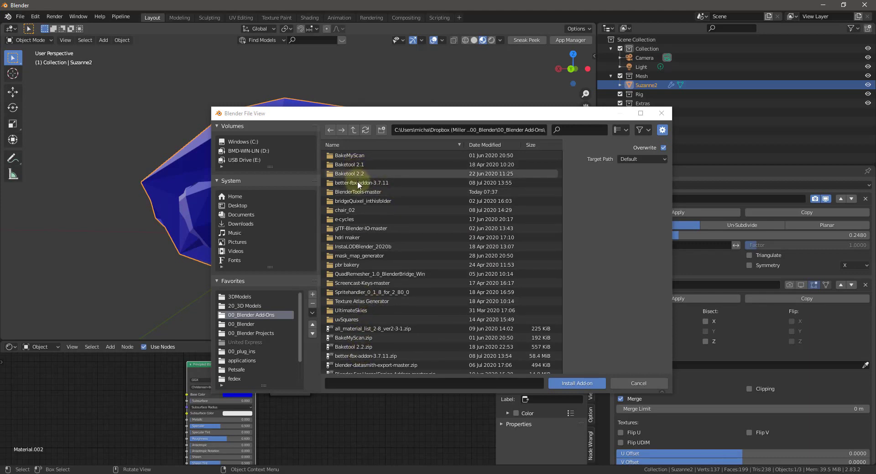
pyautogui.doubleClick(354, 194)
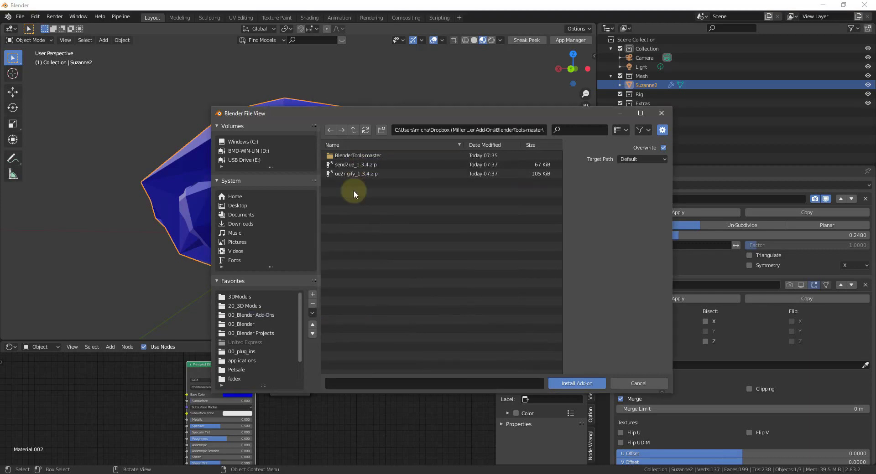
pyautogui.click(352, 167)
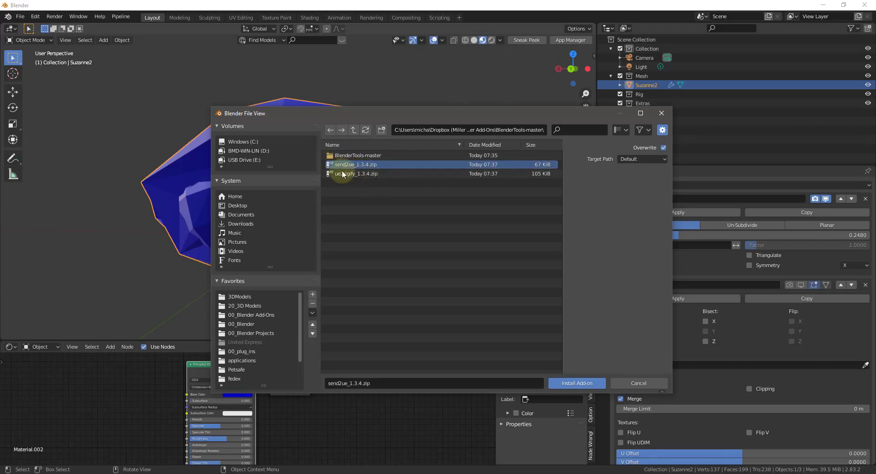
pyautogui.click(661, 113)
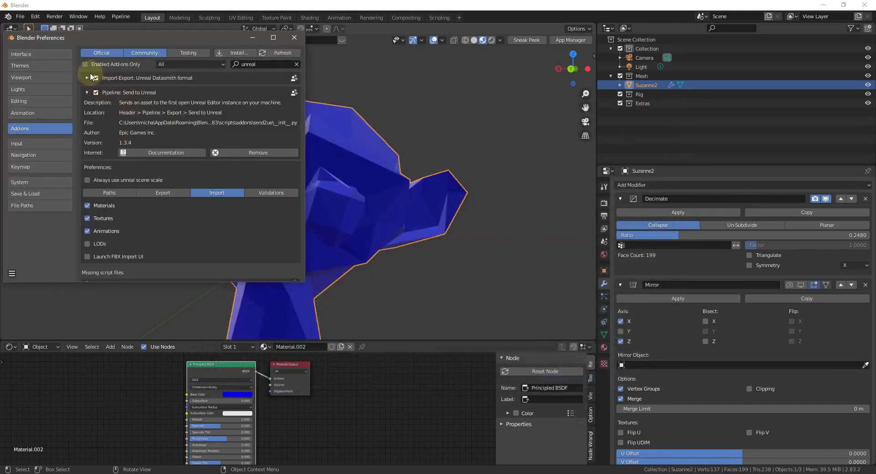
pyautogui.click(275, 64)
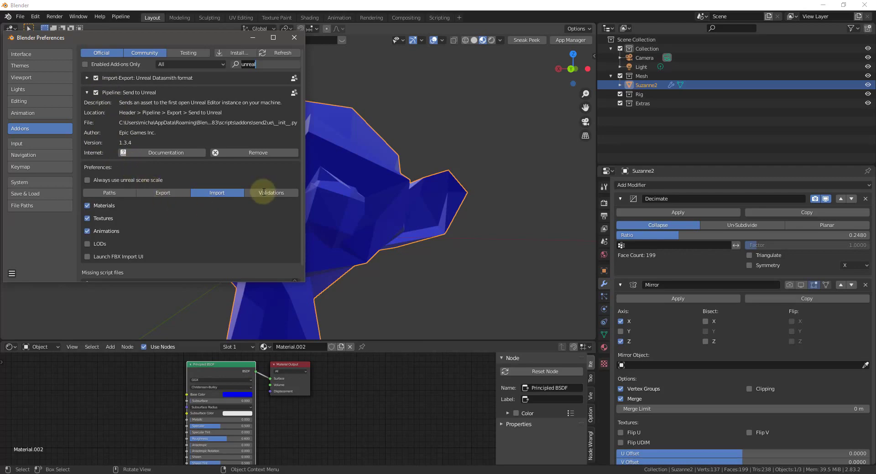
# Step: Switch to the ArchVizInterior2 project in Unreal Editor, maximize its window, and frame the selected Suzanne5 mesh
pyautogui.hotkey('alt', 'Tab')
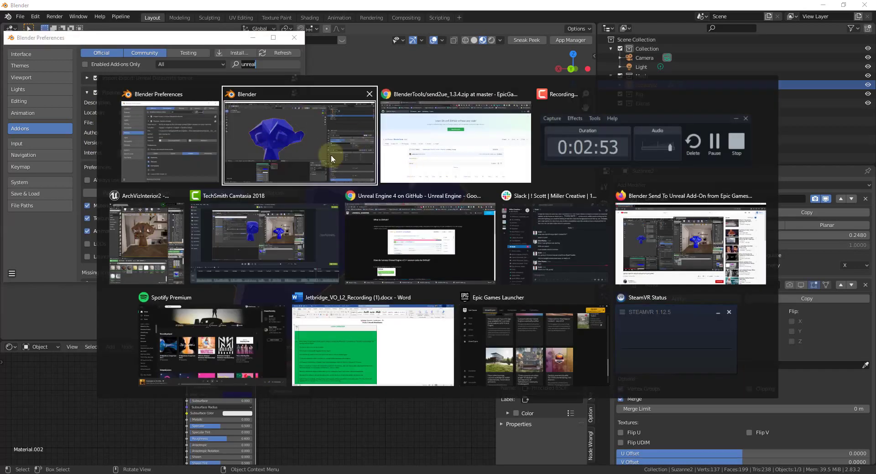
pyautogui.click(170, 226)
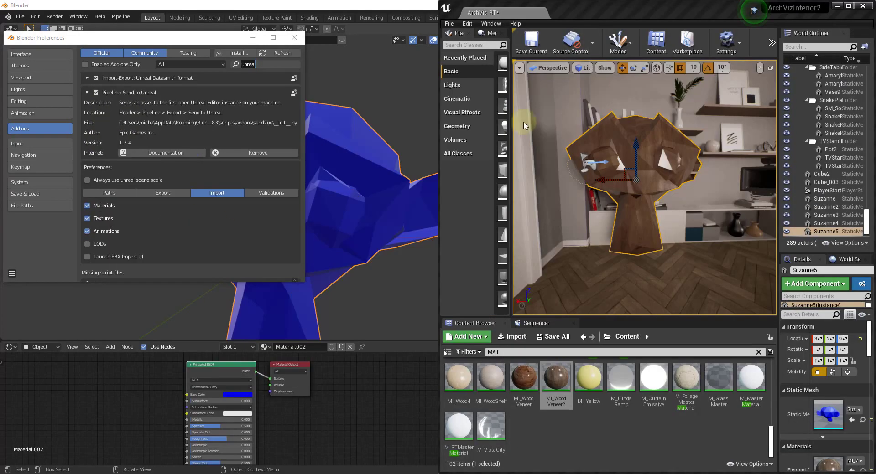
pyautogui.click(848, 6)
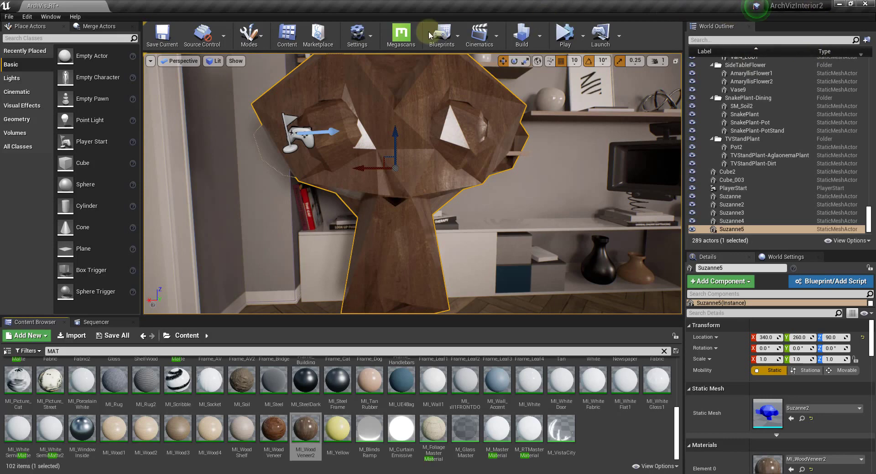
pyautogui.press('f')
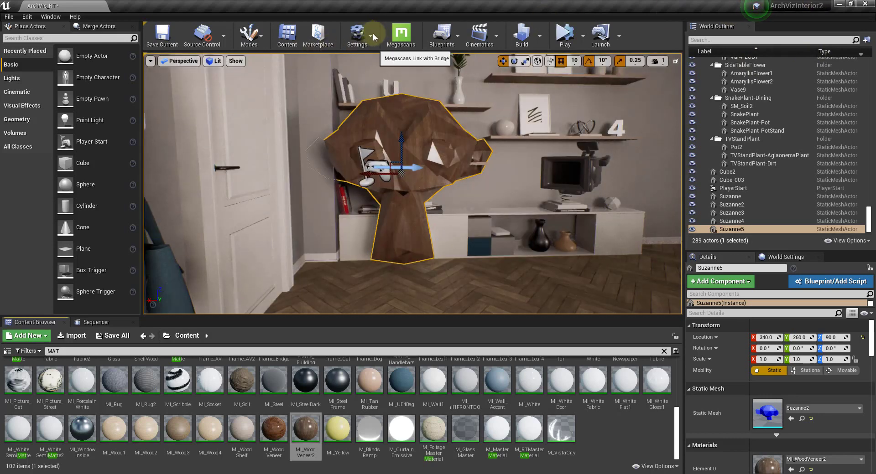
# Step: Open the project's plugin list and search the built-in plugins for SCRIPT
pyautogui.click(357, 34)
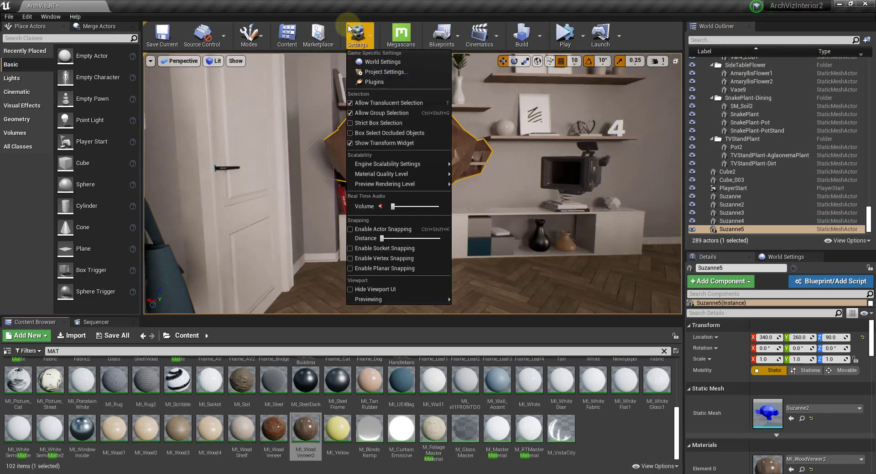
pyautogui.click(377, 82)
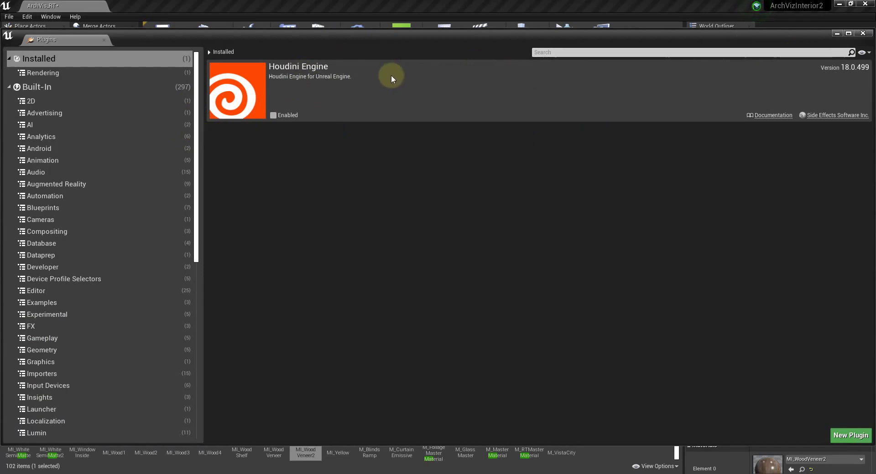
pyautogui.click(39, 89)
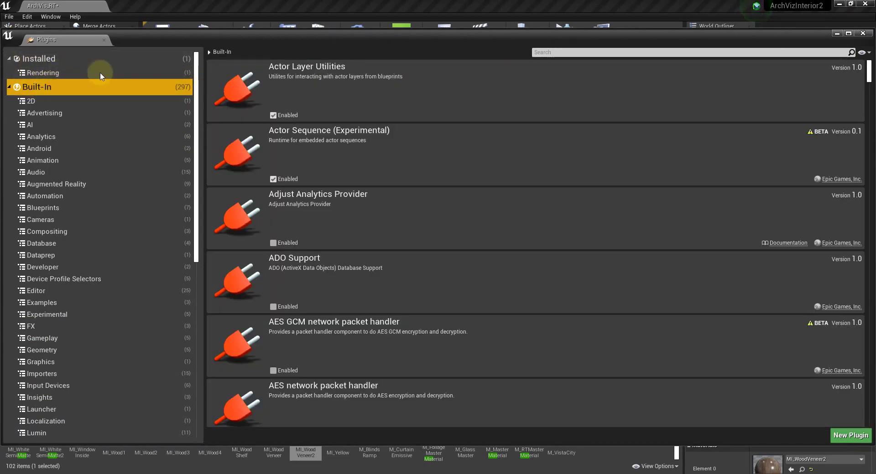
pyautogui.click(544, 51)
pyautogui.click(552, 52)
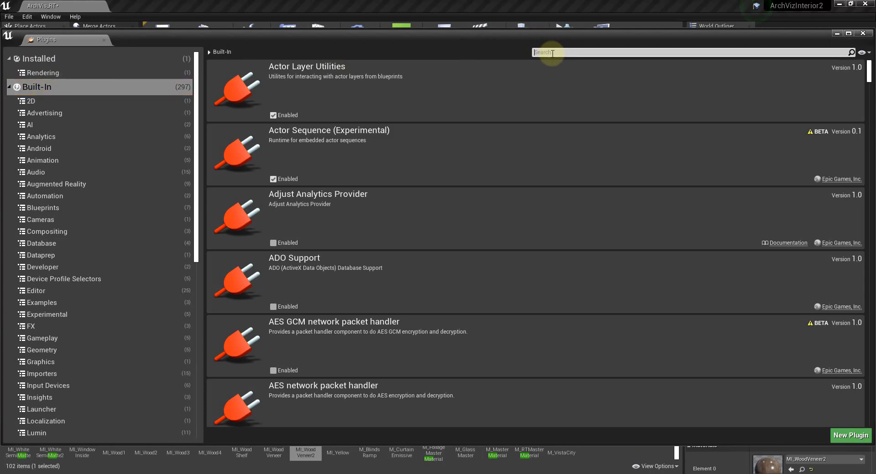
pyautogui.write('SCRIPT')
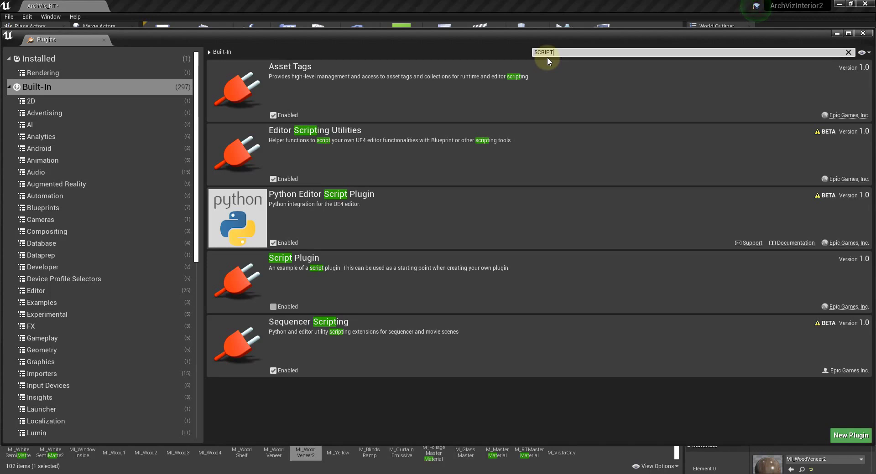
# Step: Try to disable Editor Scripting Utilities, decline disabling the dependent VirtualCamera plugin, and close the plugin list
pyautogui.click(273, 179)
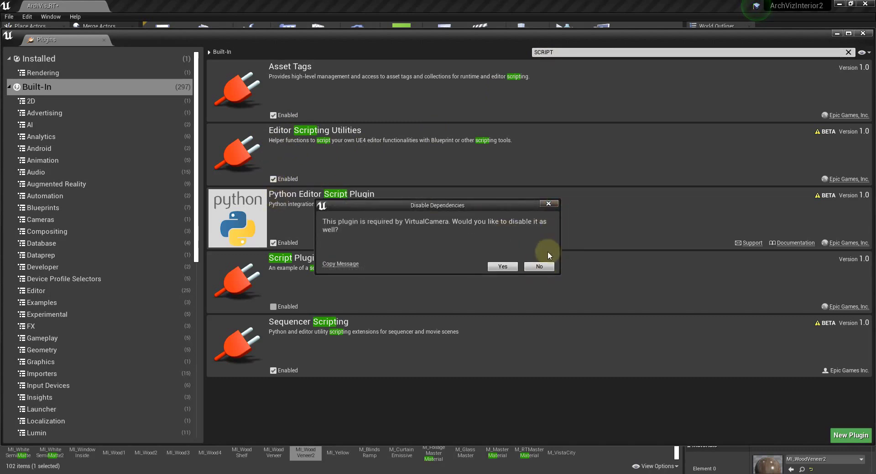
pyautogui.click(547, 268)
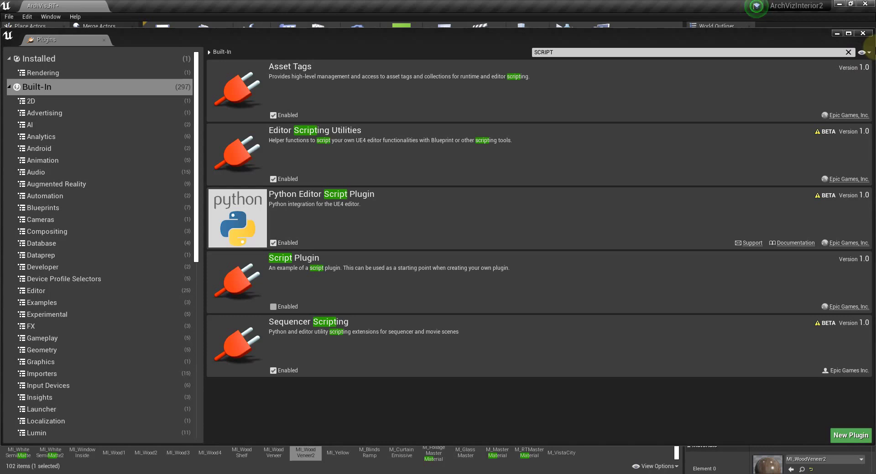
pyautogui.click(863, 33)
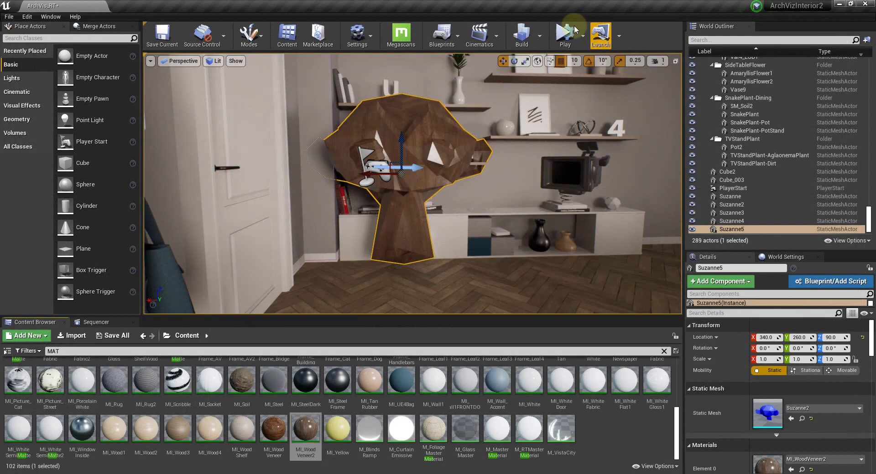
# Step: Search the Project Settings for "remote exe" to check the Python Remote Execution option, and close the settings
pyautogui.click(370, 35)
pyautogui.click(379, 72)
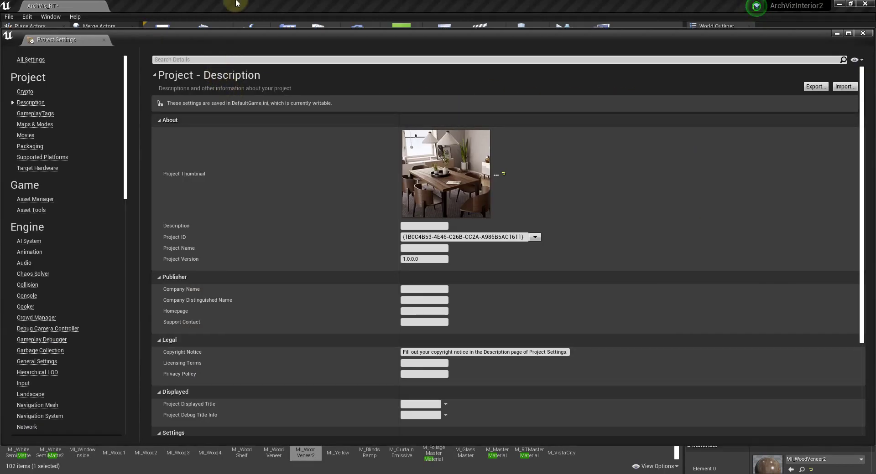
pyautogui.click(195, 60)
pyautogui.write('remot')
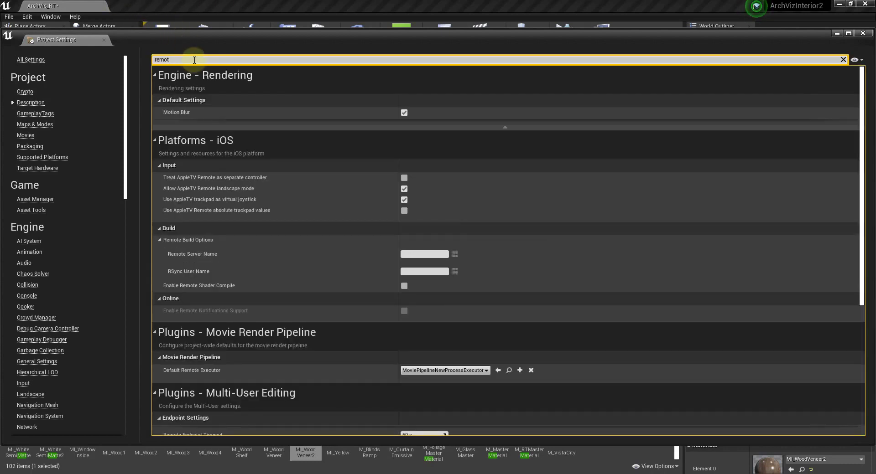
pyautogui.write('e')
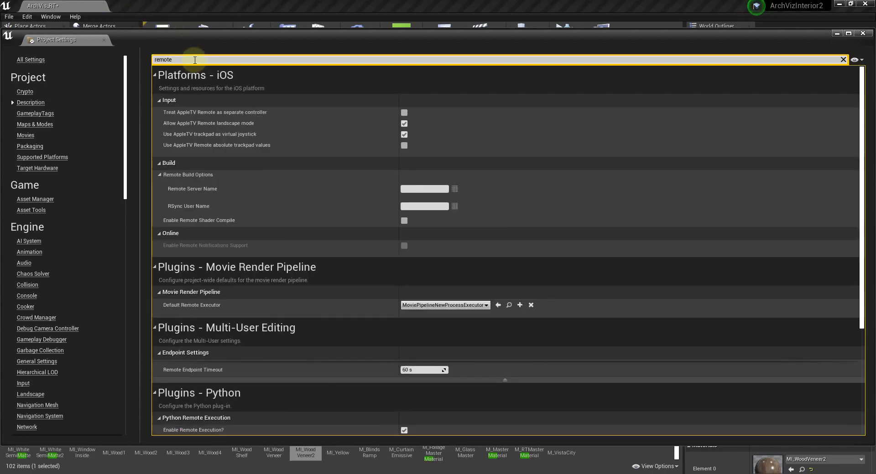
pyautogui.write(' exe')
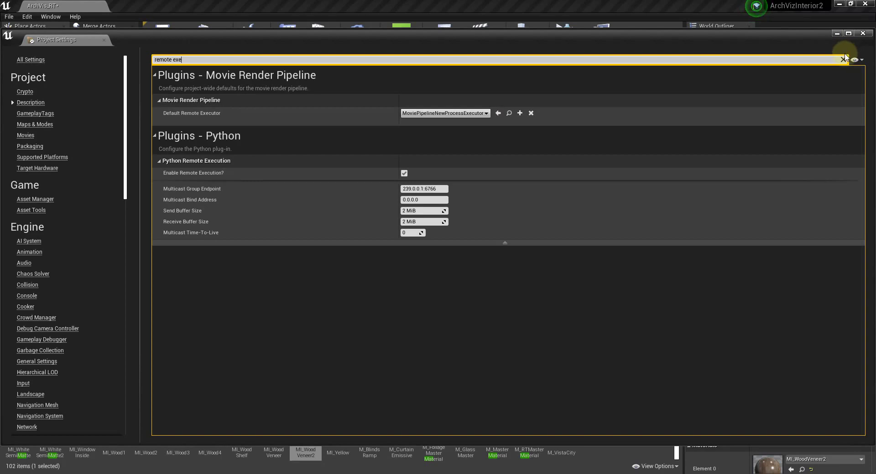
pyautogui.click(868, 34)
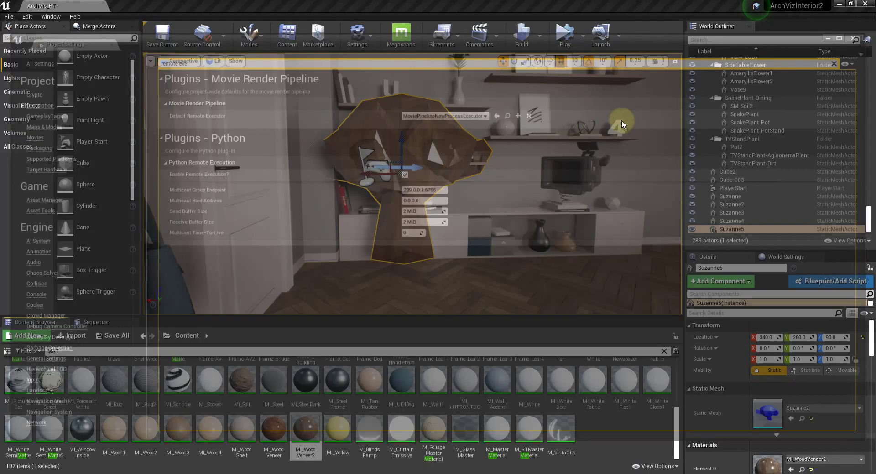
pyautogui.click(27, 16)
pyautogui.click(46, 156)
pyautogui.click(862, 33)
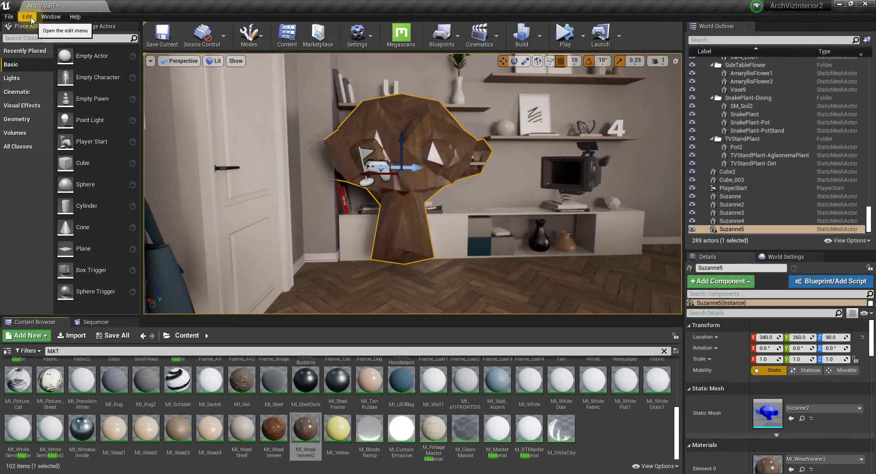
# Step: Search the Editor Preferences for "cpu" to check the Use Less CPU when in Background option
pyautogui.click(27, 17)
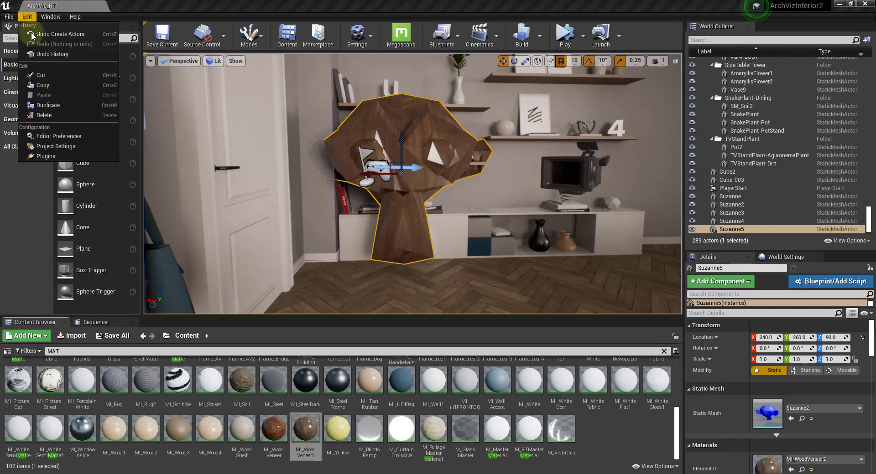
pyautogui.click(48, 138)
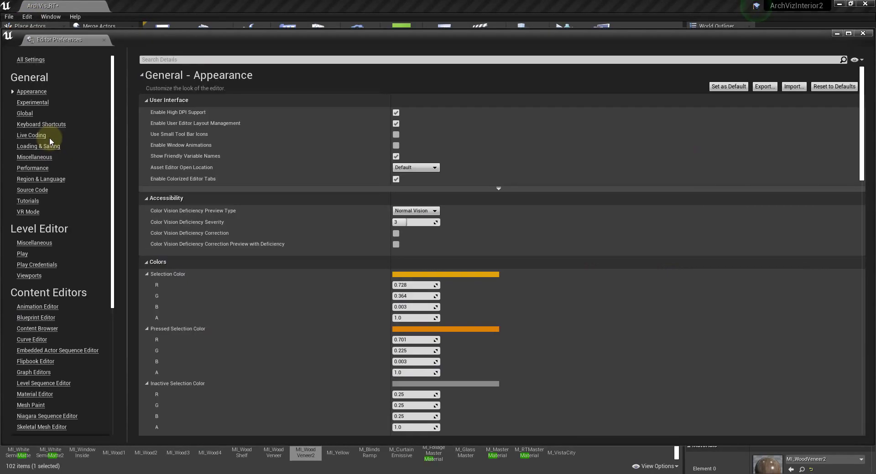
pyautogui.click(286, 61)
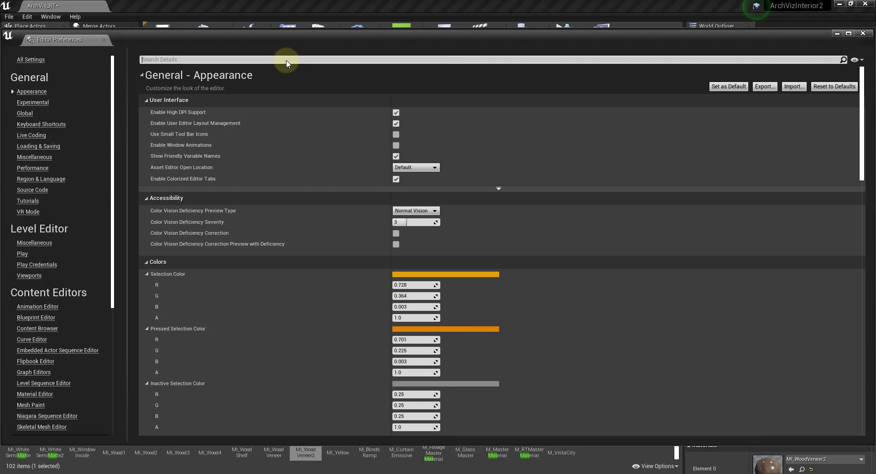
pyautogui.write('cpu')
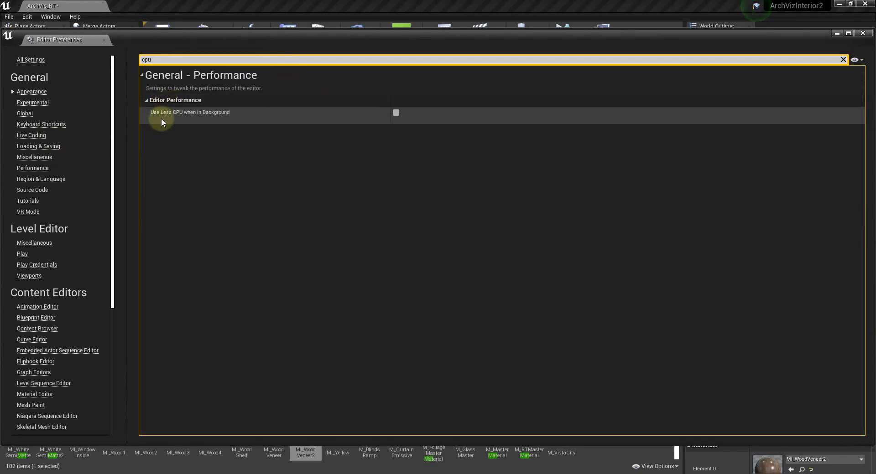
pyautogui.moveTo(172, 114)
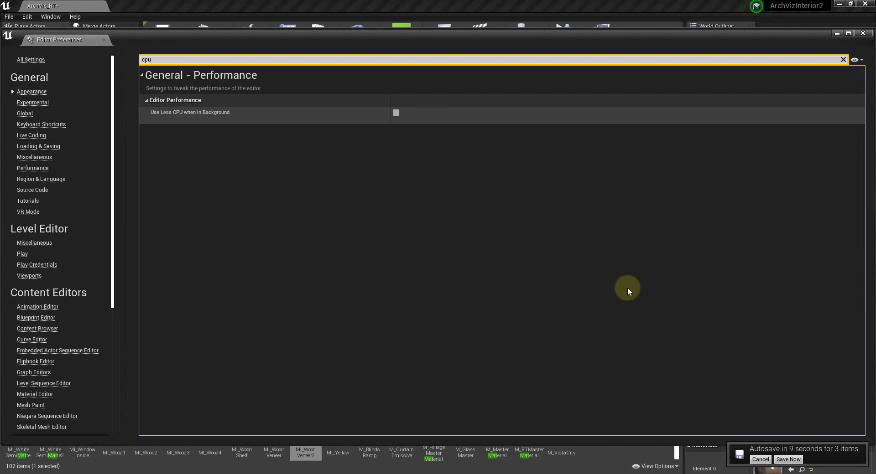
# Step: Switch to the Blender scene and delete the Suzanne2 mesh
pyautogui.hotkey('alt', 'Tab')
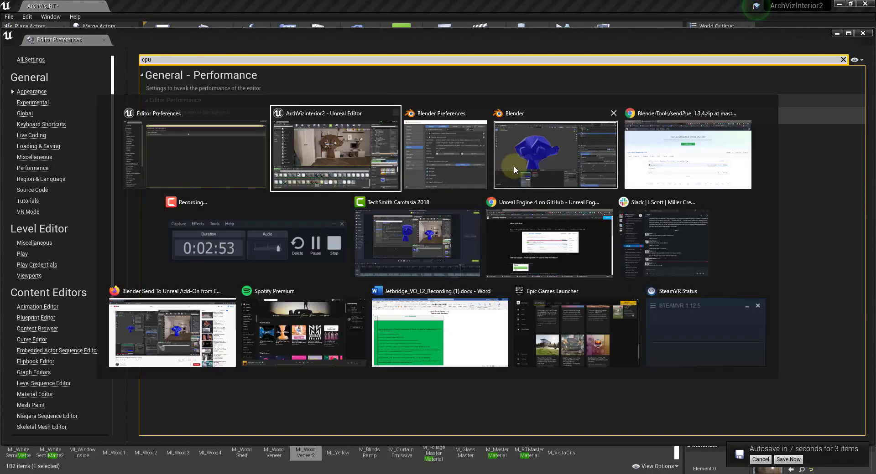
pyautogui.click(513, 165)
pyautogui.scroll(-3, 403, 232)
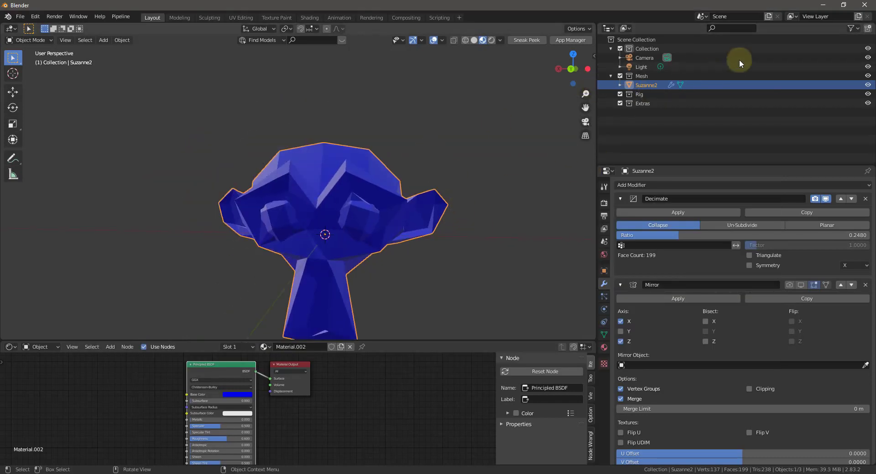
pyautogui.keyDown('shift'); pyautogui.click(365, 210); pyautogui.keyUp('shift')
pyautogui.click(365, 211)
pyautogui.press('x')
pyautogui.click(364, 206)
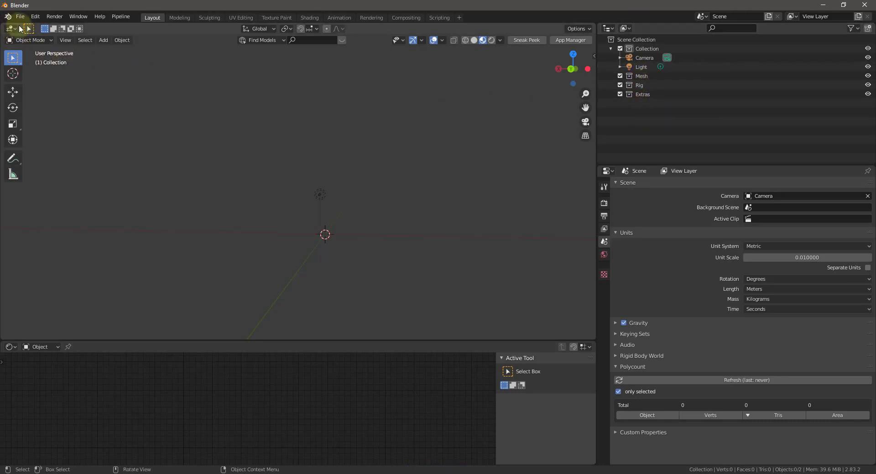
# Step: Examine the Mesh, Rig and Extras collections in the scene hierarchy
pyautogui.click(663, 85)
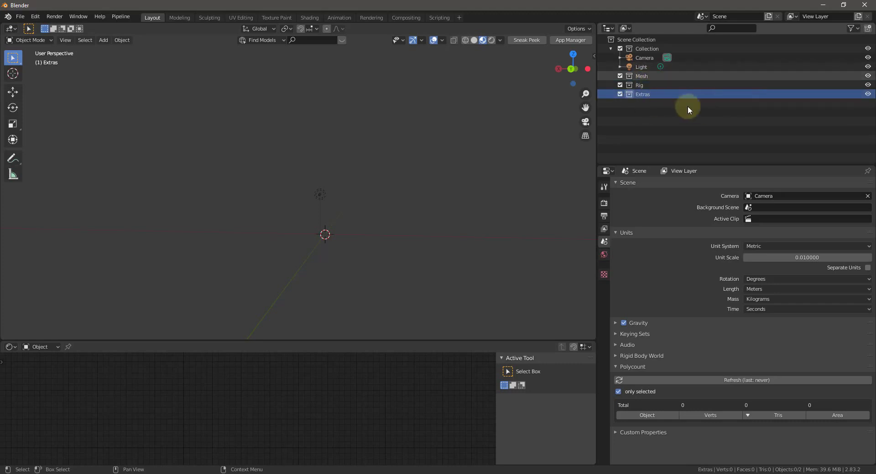
pyautogui.click(642, 93)
pyautogui.click(641, 79)
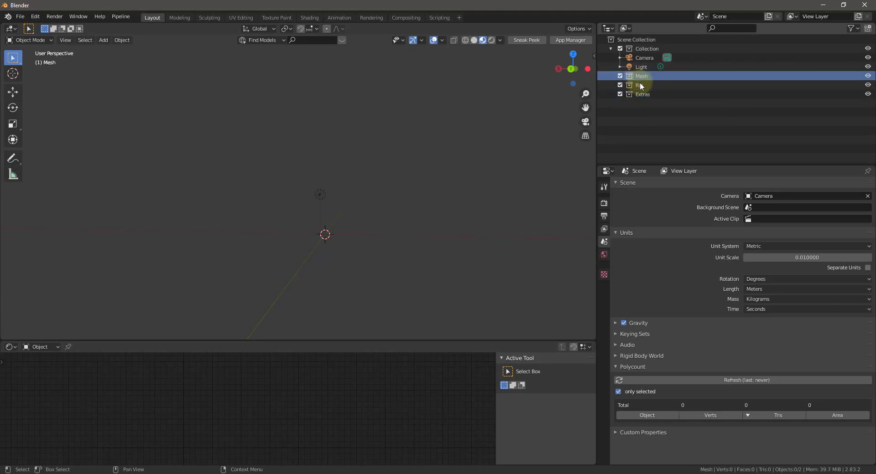
pyautogui.click(639, 83)
pyautogui.click(644, 94)
pyautogui.click(652, 85)
pyautogui.click(728, 50)
pyautogui.click(658, 94)
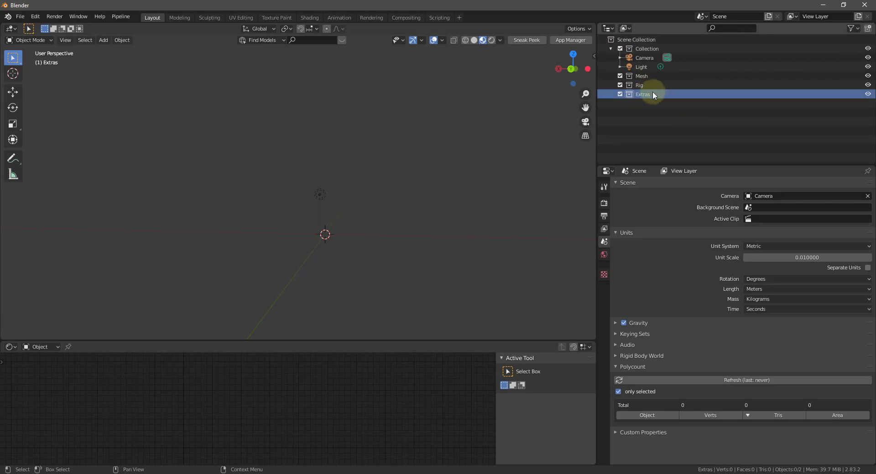
# Step: Add a cube to the Mesh collection and scale it by 100
pyautogui.click(646, 79)
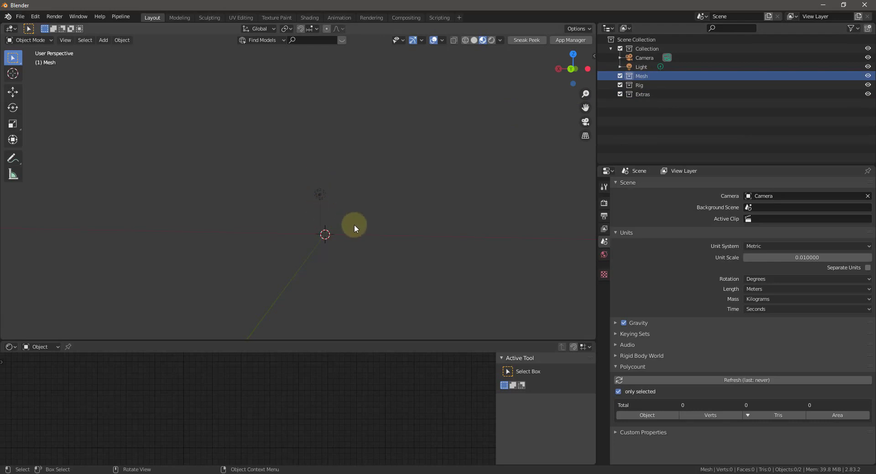
pyautogui.hotkey('shift', 'a')
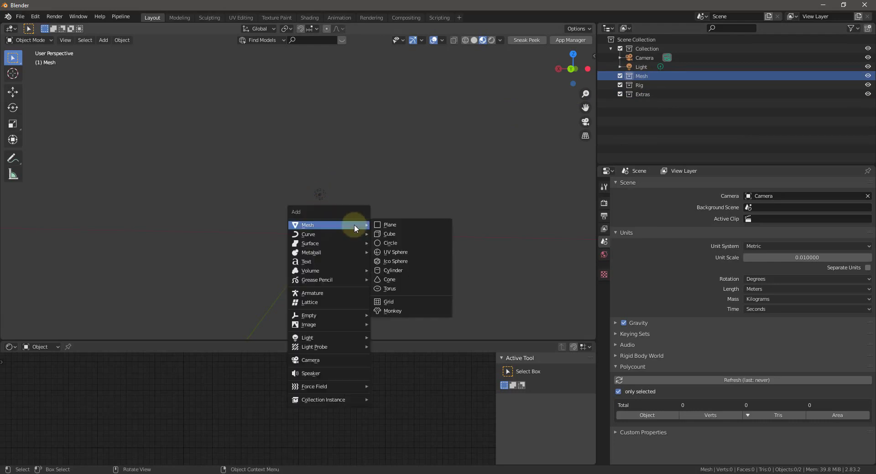
pyautogui.click(391, 234)
pyautogui.write('s')
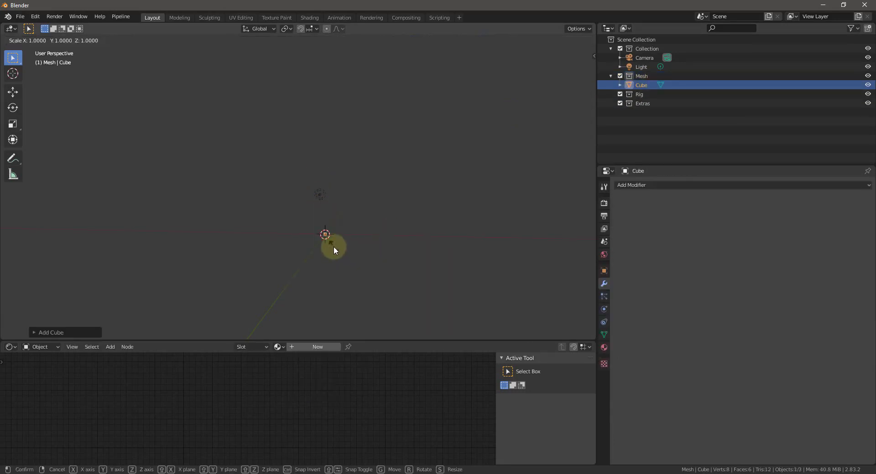
pyautogui.write('100')
pyautogui.press('Return')
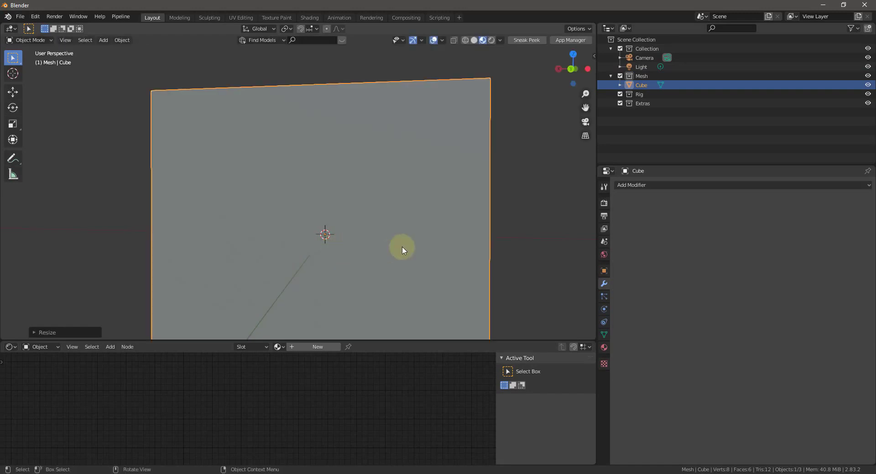
# Step: Move the cube out of Mesh into the default Collection and try to send it to Unreal
pyautogui.scroll(-5, 402, 251)
pyautogui.moveTo(381, 250); pyautogui.dragTo(392, 248, button='middle')
pyautogui.moveTo(638, 85); pyautogui.dragTo(638, 65)
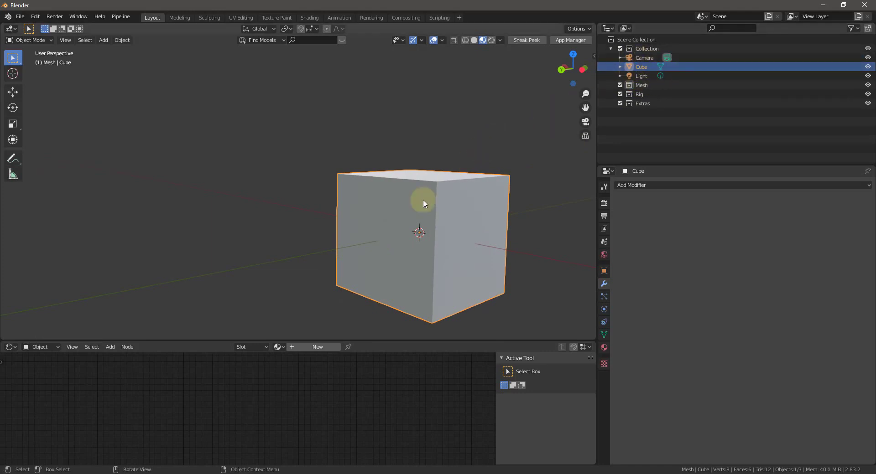
pyautogui.click(500, 119)
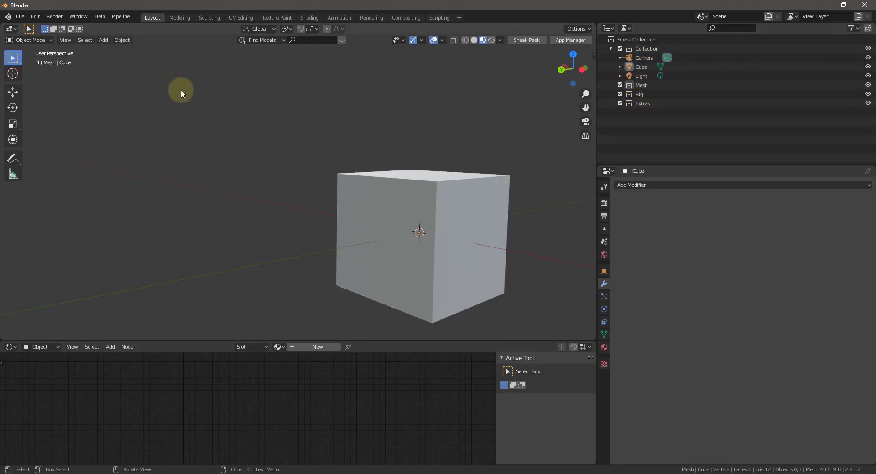
pyautogui.click(117, 16)
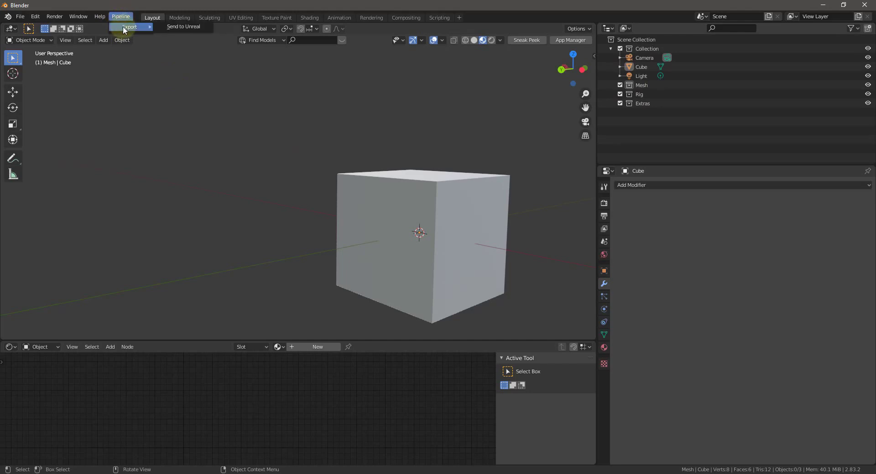
pyautogui.moveTo(124, 27)
pyautogui.click(168, 24)
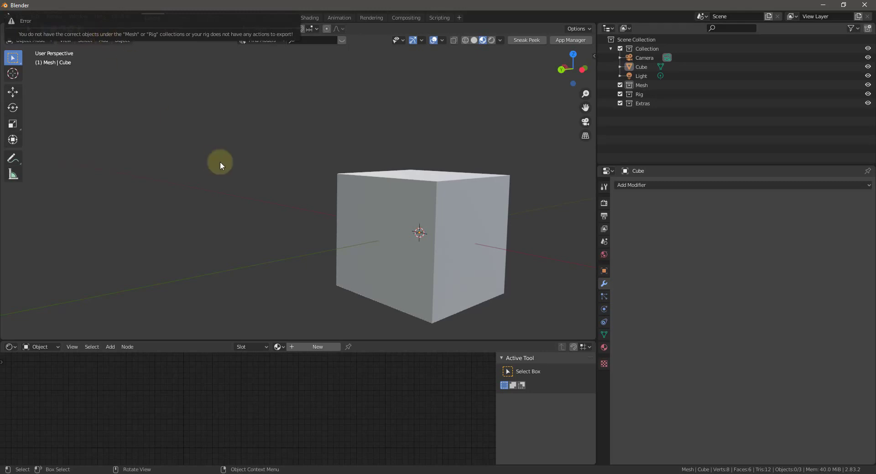
# Step: Move the cube back into the Mesh collection
pyautogui.click(470, 176)
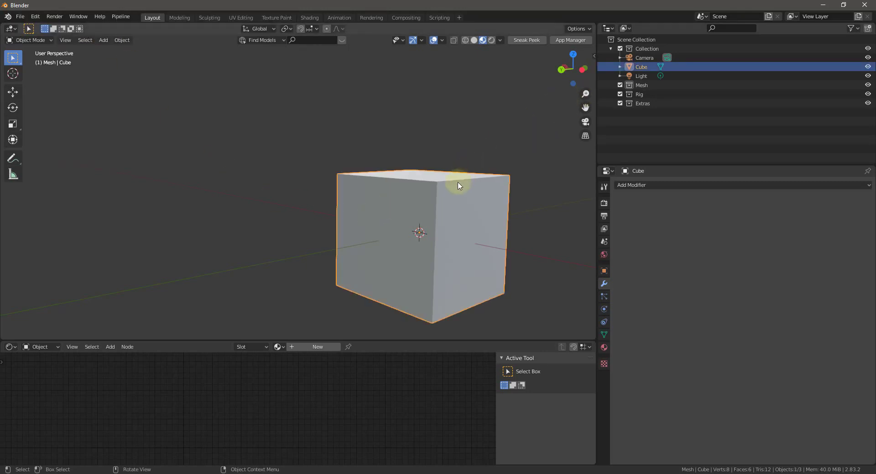
pyautogui.press('m')
pyautogui.click(458, 182)
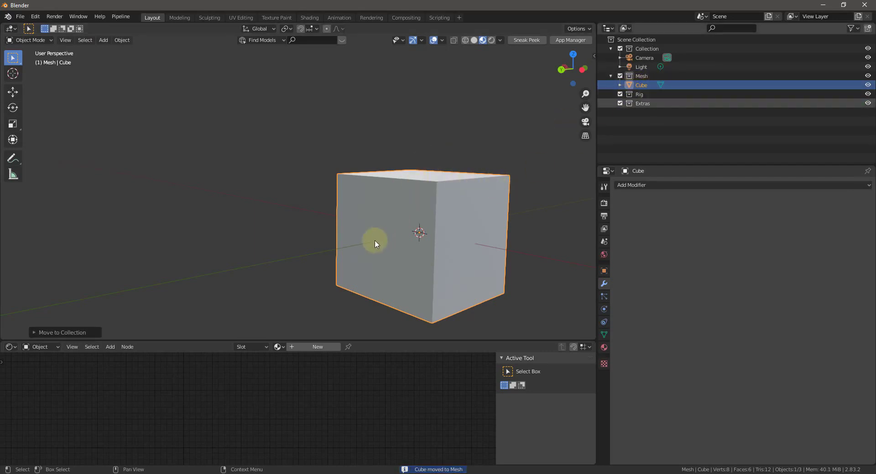
# Step: Export the cube from the Mesh collection with Send to Unreal
pyautogui.hotkey('alt', 'Tab')
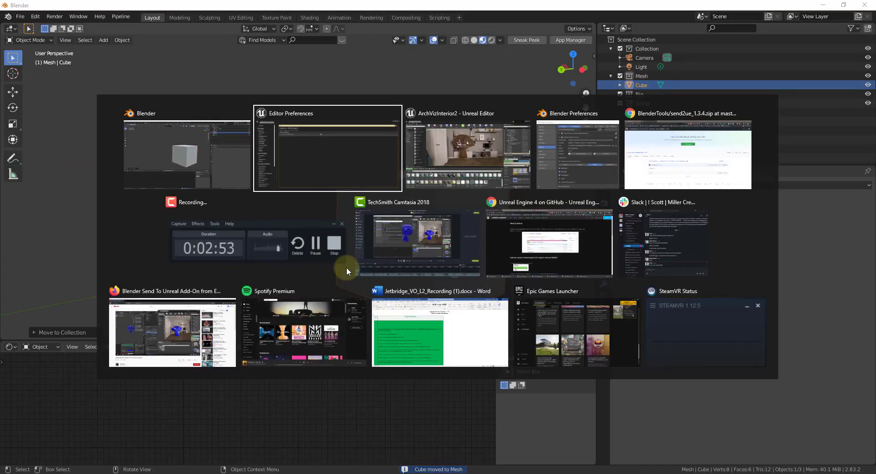
pyautogui.click(248, 151)
pyautogui.click(120, 16)
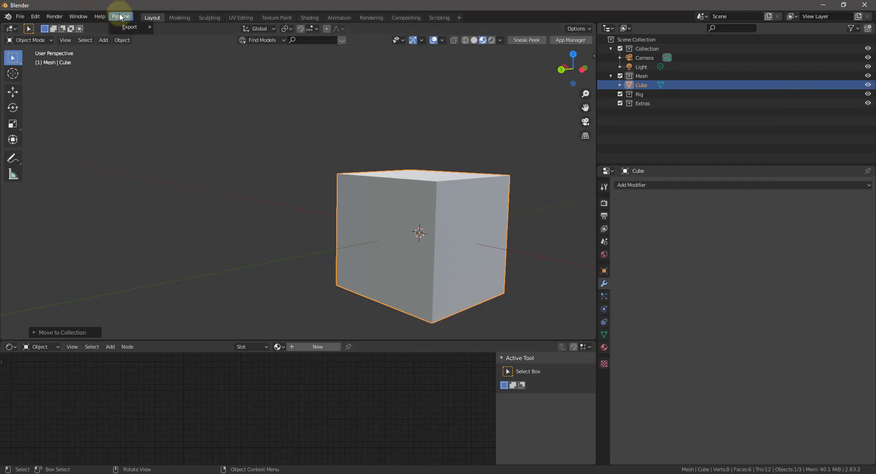
pyautogui.moveTo(124, 28)
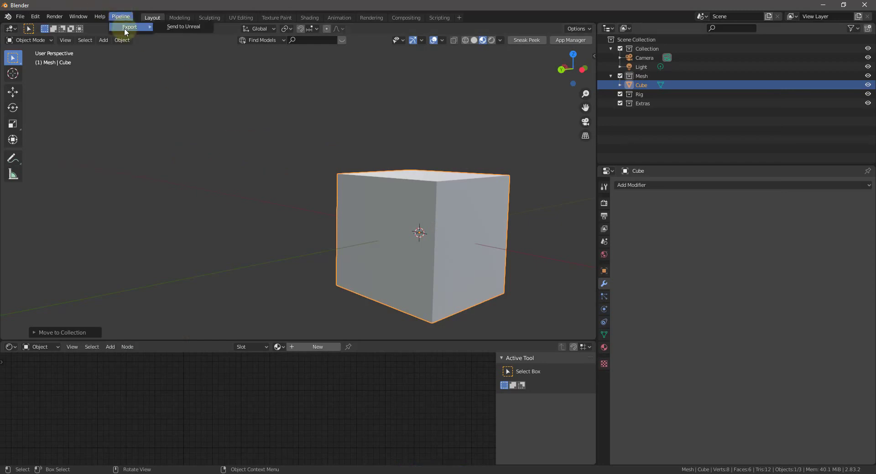
pyautogui.click(166, 27)
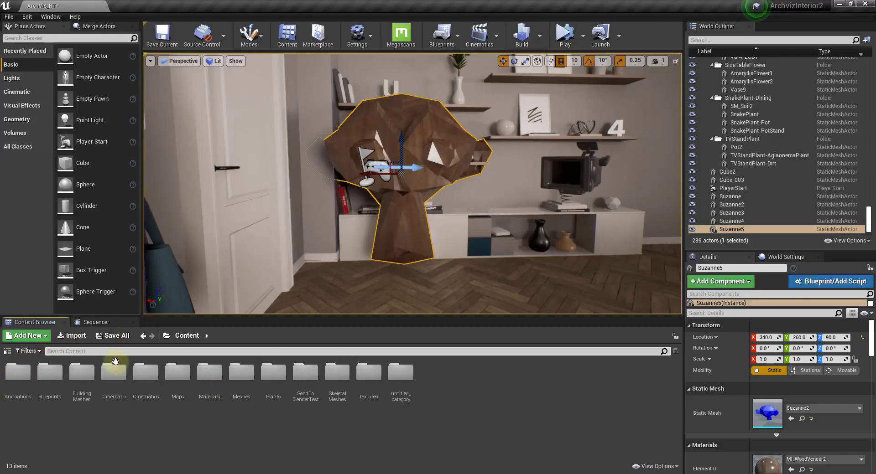
# Step: In Unreal Editor, place the Cube mesh from Content/untitled_category/untitled_asset in the room beside the wooden Suzanne
pyautogui.click(187, 336)
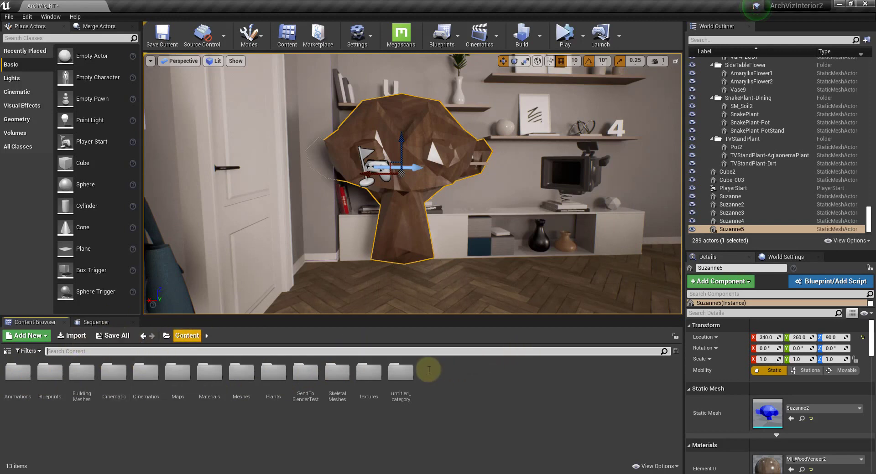
pyautogui.doubleClick(396, 373)
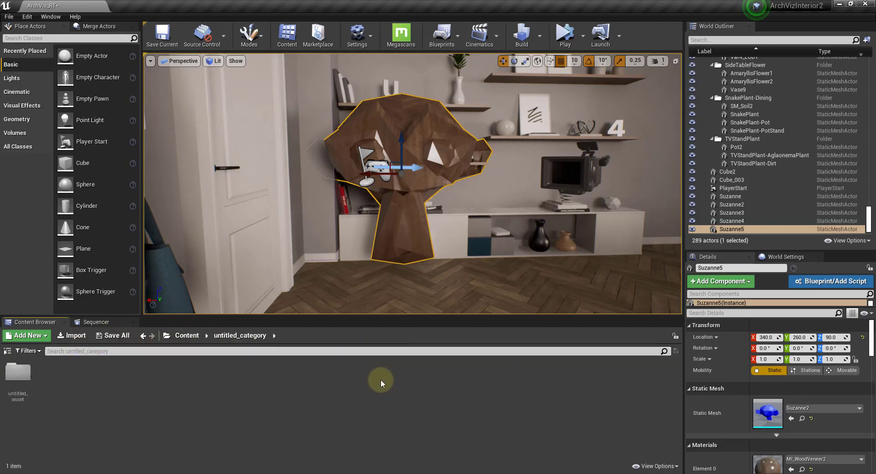
pyautogui.doubleClick(18, 375)
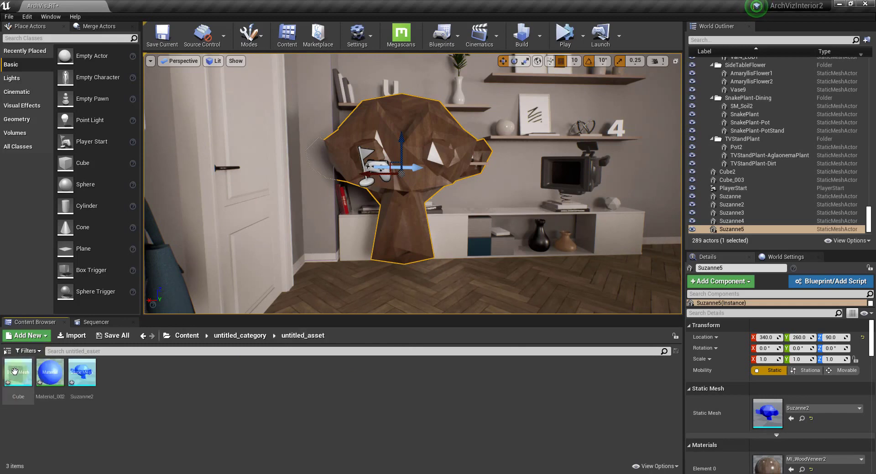
pyautogui.moveTo(18, 372); pyautogui.dragTo(520, 187)
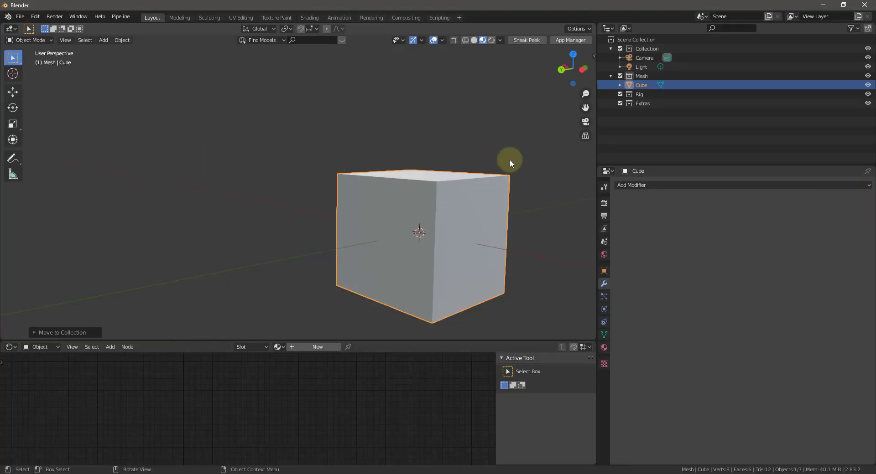
# Step: In Blender, scale the cube down to about 0.47 and send it to Unreal again
pyautogui.press('s')
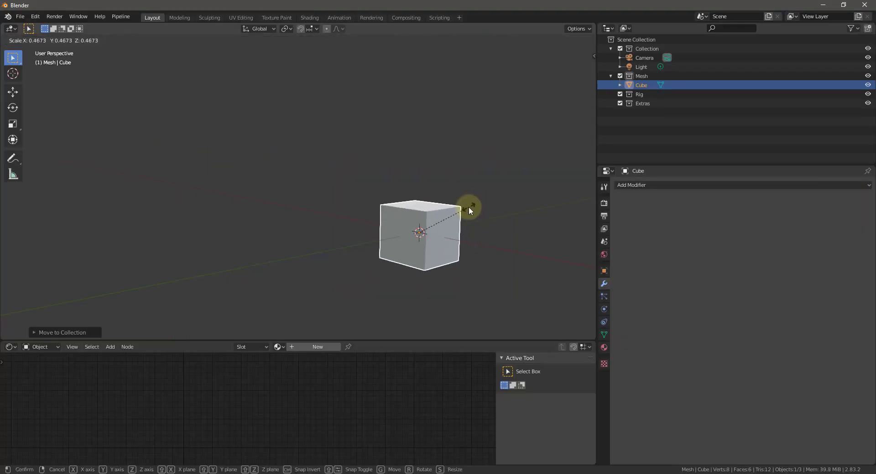
pyautogui.click(469, 207)
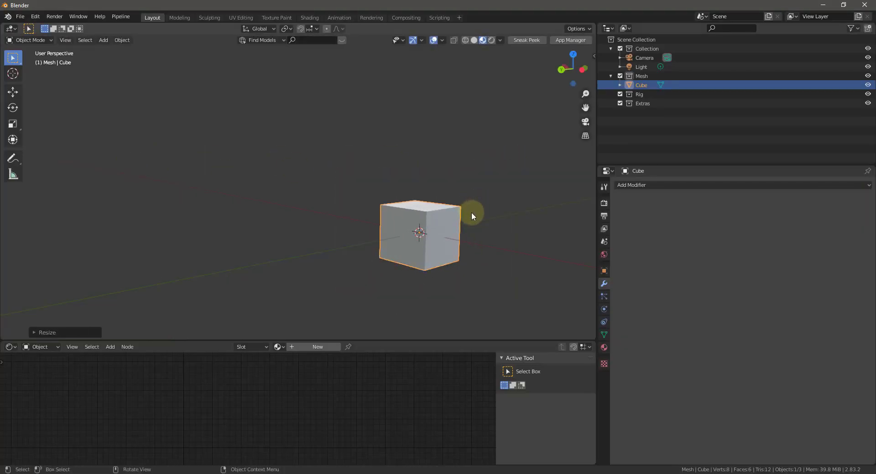
pyautogui.click(121, 19)
pyautogui.moveTo(137, 26)
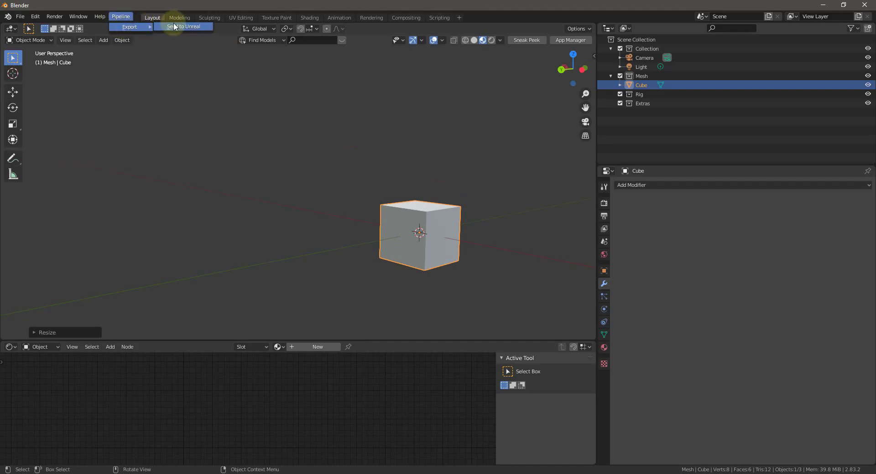
pyautogui.click(174, 26)
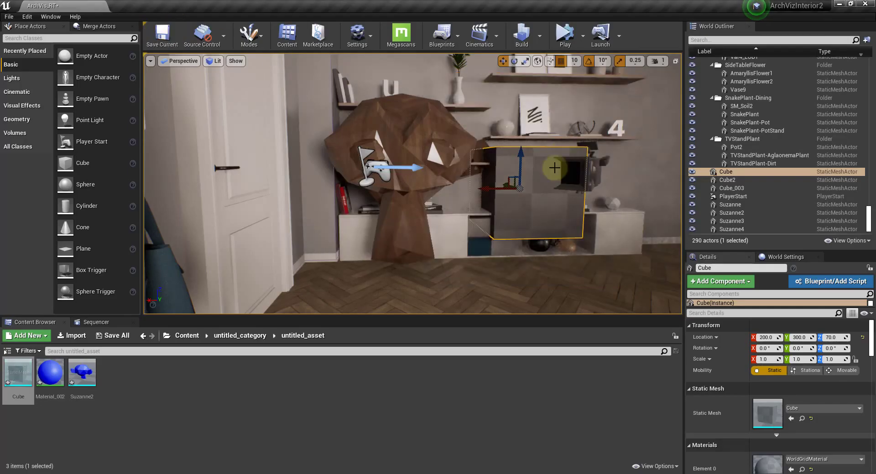
# Step: Move the cube in the Unreal level along the Y axis to location Y 160
pyautogui.moveTo(551, 172); pyautogui.dragTo(595, 205)
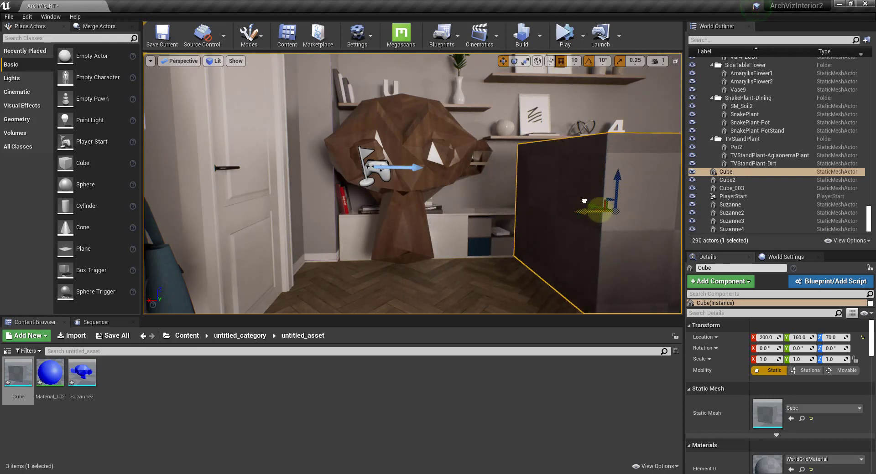
# Step: In Blender, add a Decimate modifier to the cube and lower its collapse ratio to about 0.79
pyautogui.hotkey('alt', 'Tab')
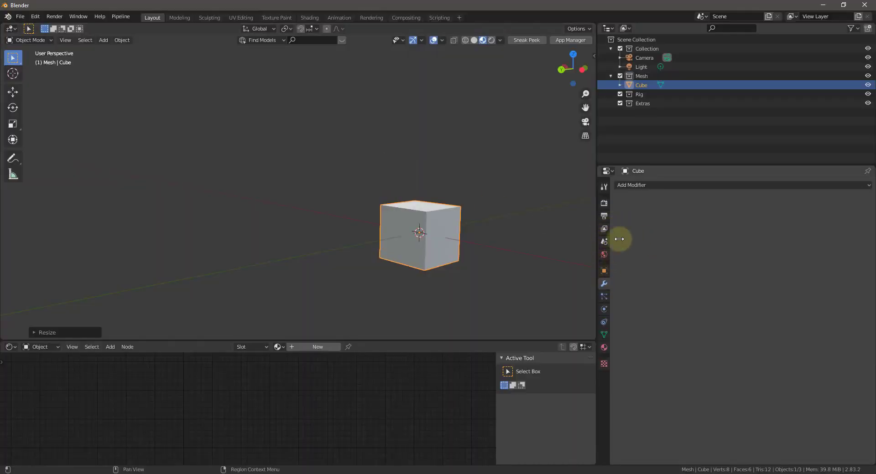
pyautogui.click(637, 186)
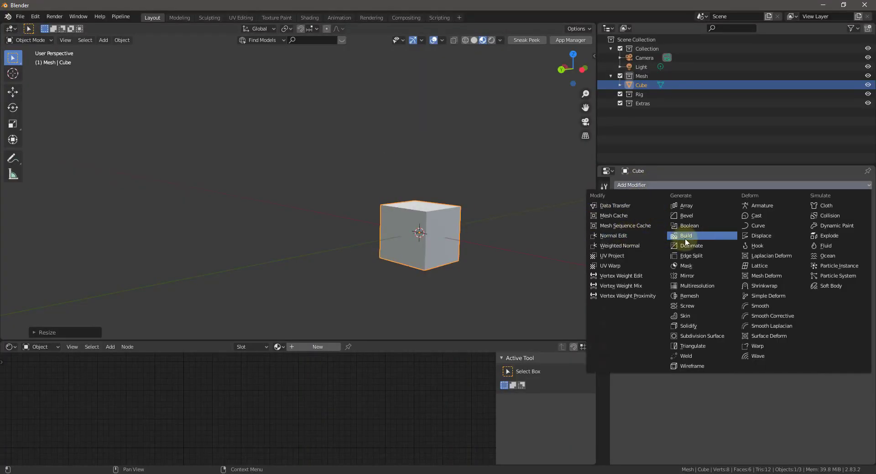
pyautogui.click(711, 246)
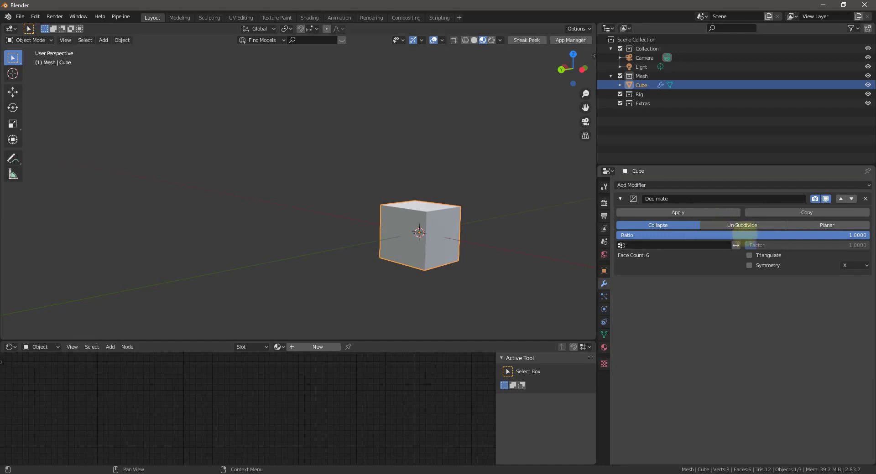
pyautogui.moveTo(728, 234); pyautogui.dragTo(694, 232)
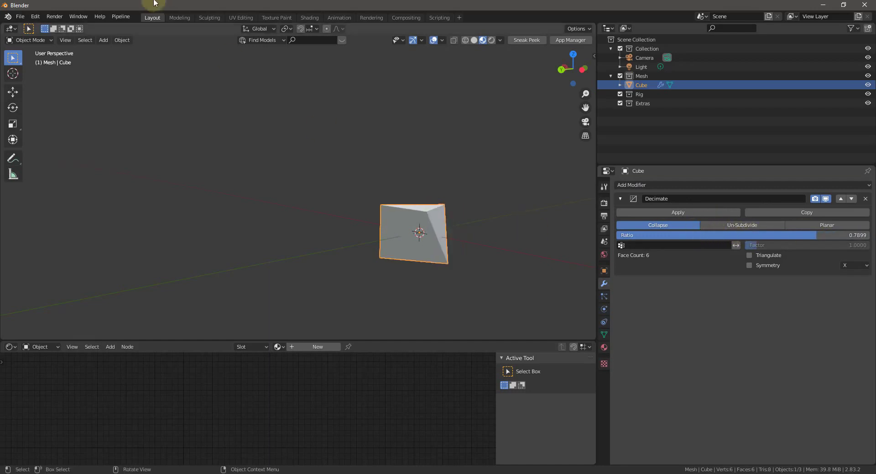
# Step: Export the decimated cube with Send to Unreal to update the mesh in the level
pyautogui.click(120, 16)
pyautogui.moveTo(124, 27)
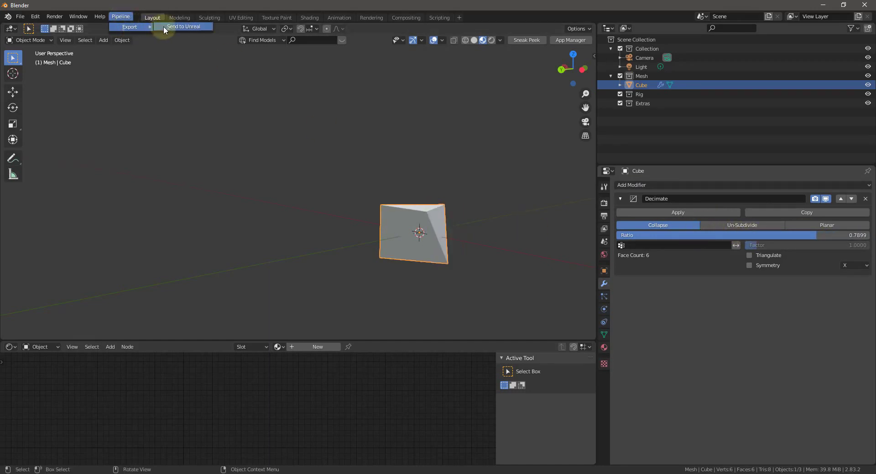
pyautogui.click(163, 26)
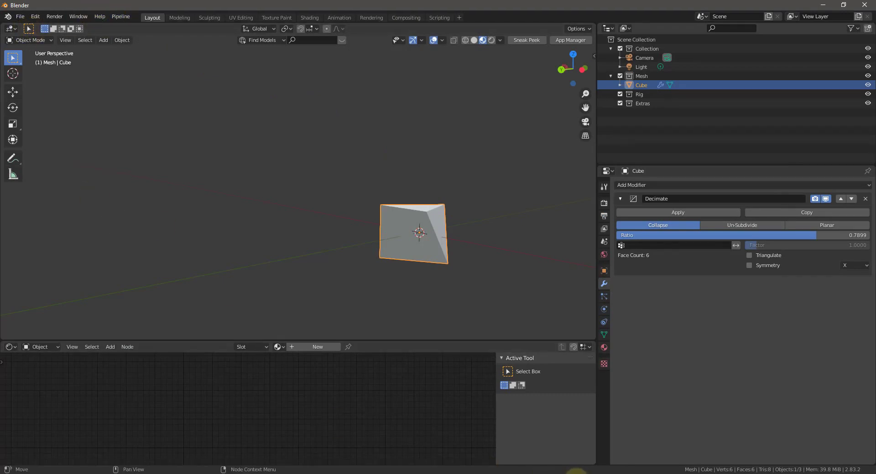
# Step: Review the Send to Unreal add-on's validation, path and export preferences and close the Blender Preferences window
pyautogui.click(583, 473)
pyautogui.click(611, 453)
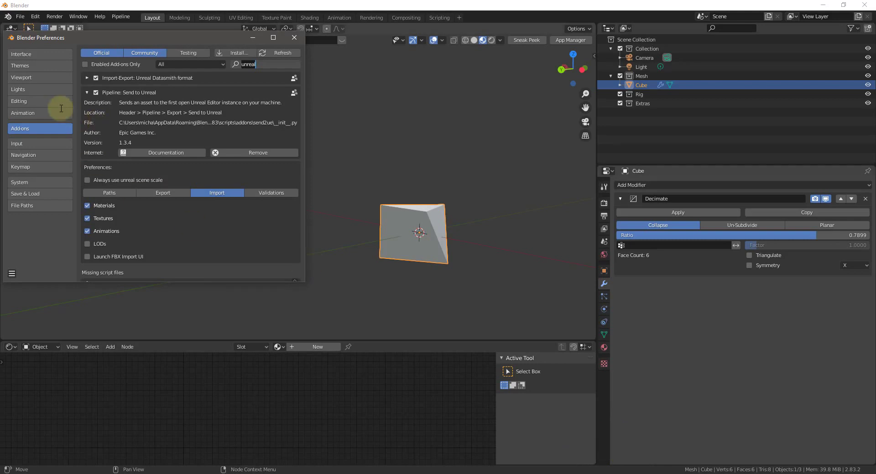
pyautogui.click(127, 190)
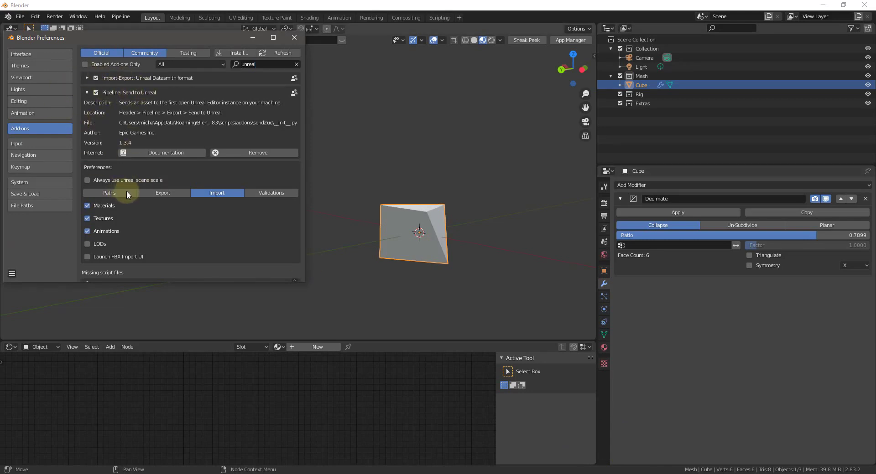
pyautogui.click(258, 192)
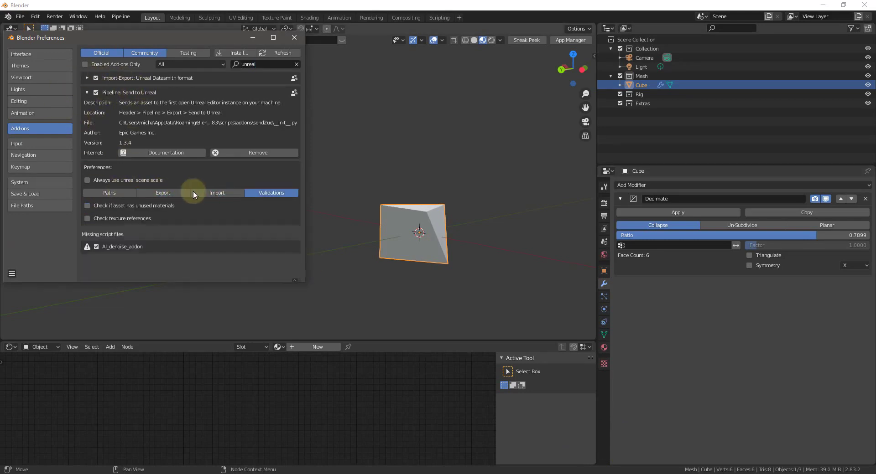
pyautogui.click(120, 193)
pyautogui.click(157, 193)
pyautogui.click(294, 38)
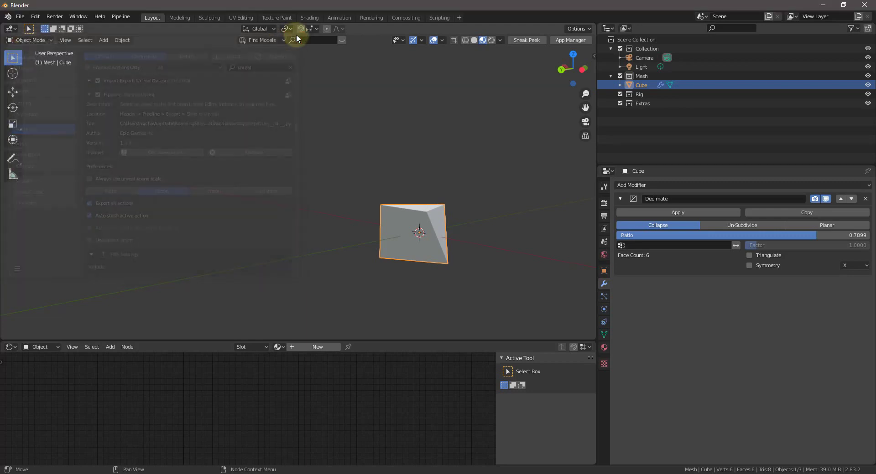
# Step: Delete the cube from the Mesh collection
pyautogui.press('x')
pyautogui.click(478, 246)
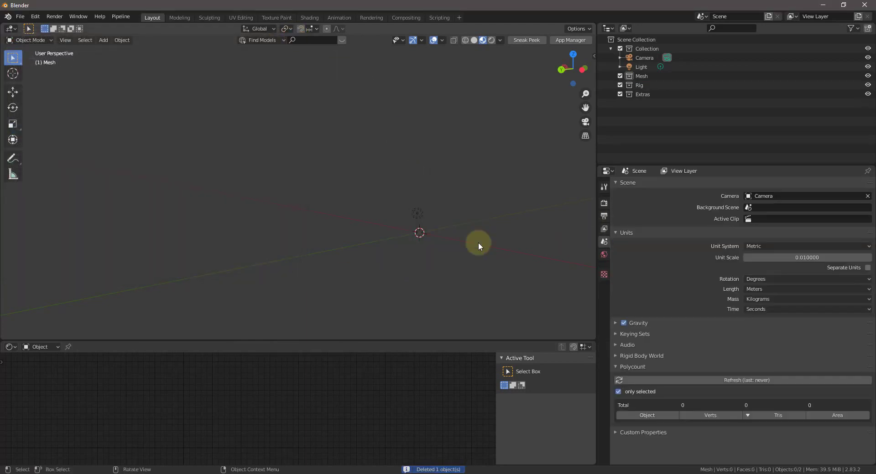